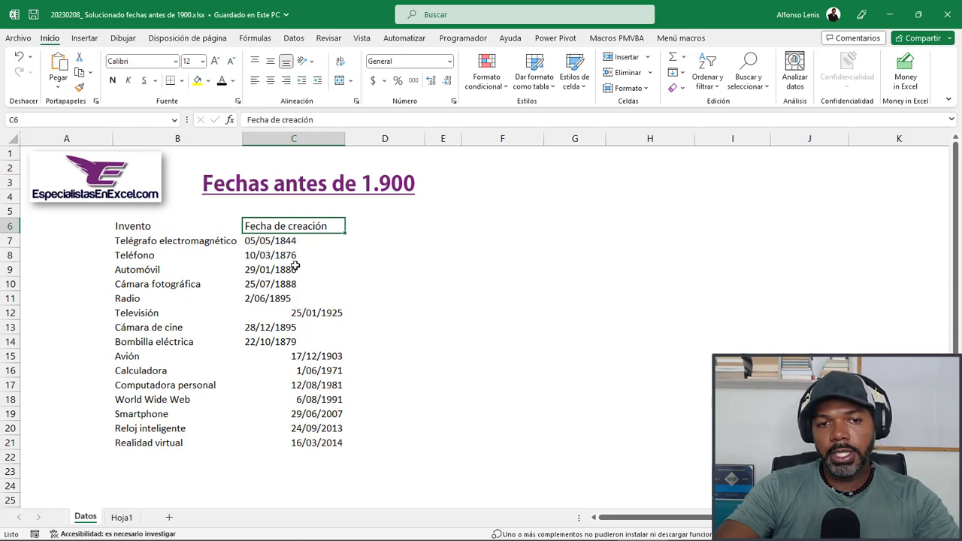
Step: Compare how the dates before and after 1900 are aligned in the Fecha de creación column
{"action": "left_click_drag", "start_coordinate": [294, 240], "coordinate": [293, 298]}
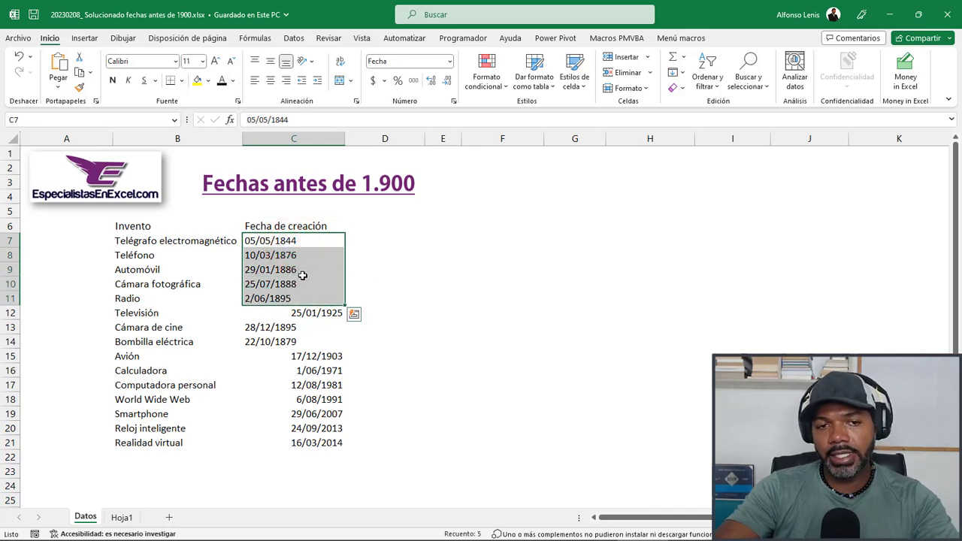
{"action": "left_click", "coordinate": [304, 313]}
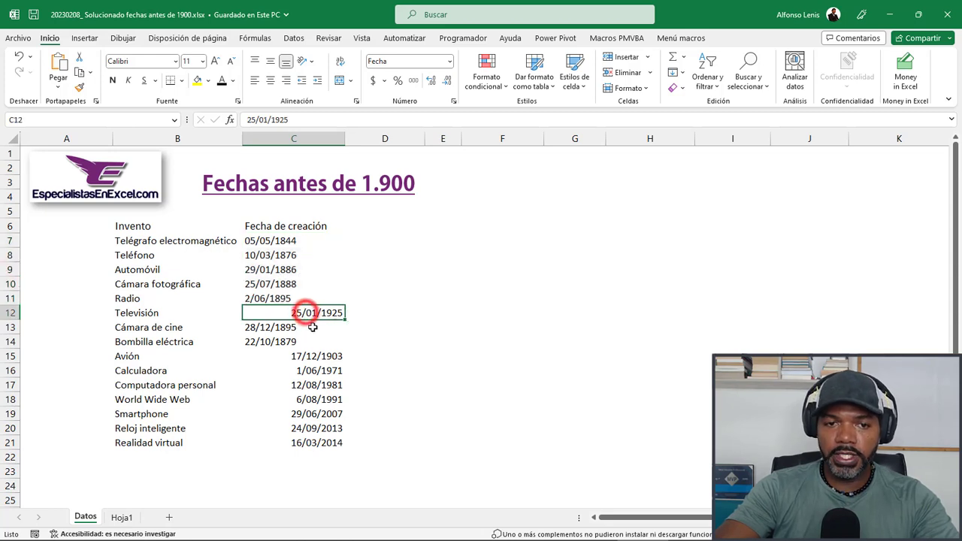
{"action": "left_click", "coordinate": [315, 356]}
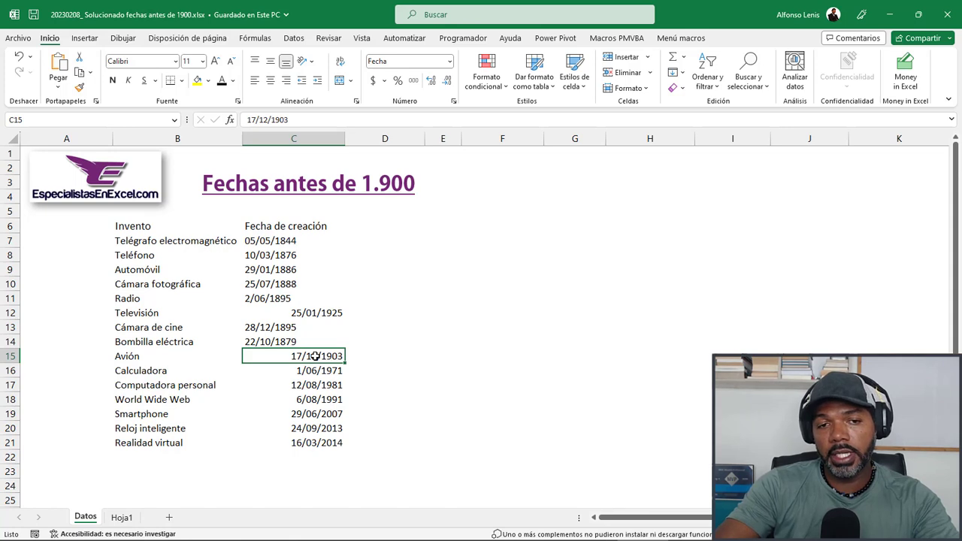
{"action": "left_click_drag", "start_coordinate": [315, 356], "coordinate": [316, 443]}
{"action": "left_click_drag", "start_coordinate": [273, 240], "coordinate": [297, 297]}
{"action": "left_click_drag", "start_coordinate": [277, 328], "coordinate": [316, 443]}
{"action": "left_click", "coordinate": [309, 313]}
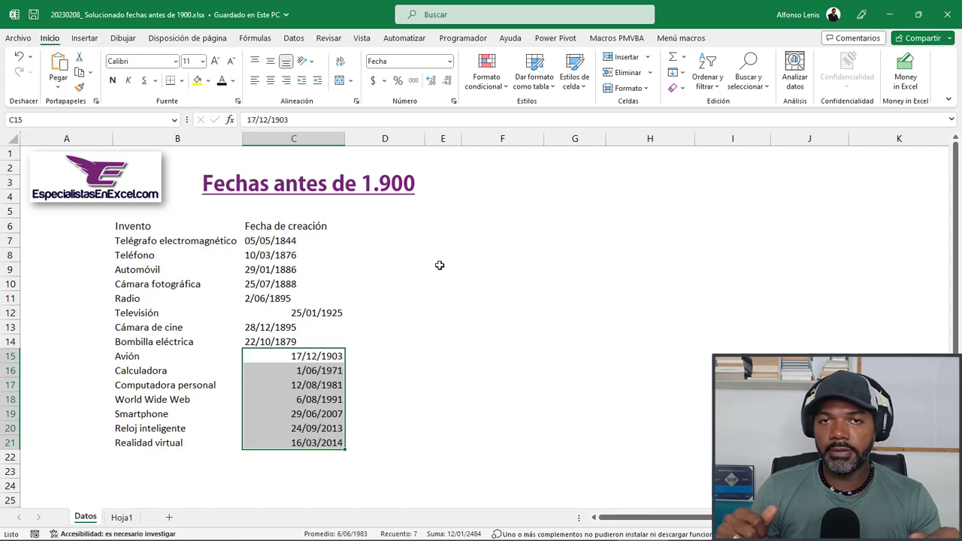
Step: Add the header "Años de creación" in cell D6, beside the Fecha de creación header
{"action": "left_click", "coordinate": [373, 240]}
{"action": "left_click", "coordinate": [409, 223]}
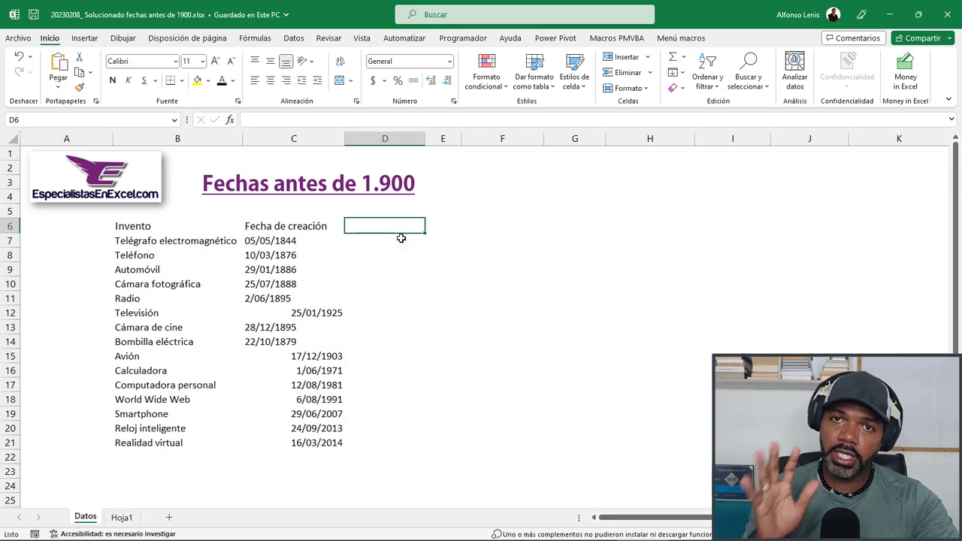
{"action": "type", "text": "Años de creación"}
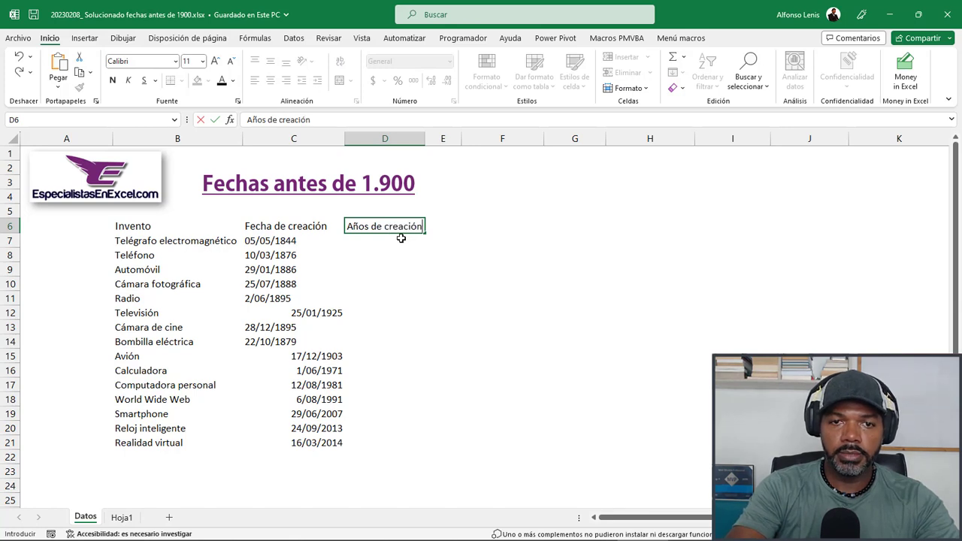
{"action": "key", "text": "Return"}
Step: Enter =SIFECHA(C7;HOY();"Y") in D7 and fill the formula down to D21
{"action": "type", "text": "="}
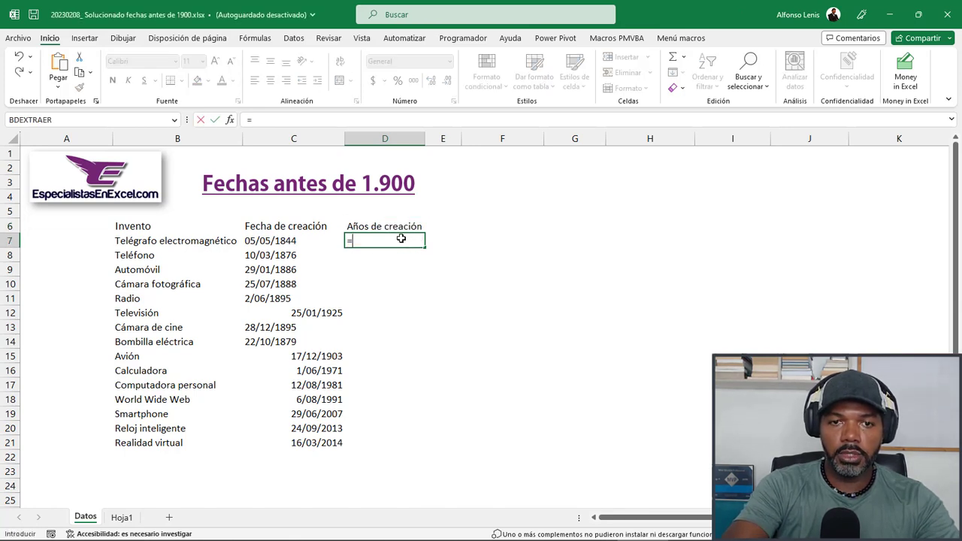
{"action": "type", "text": "SIFECHA"}
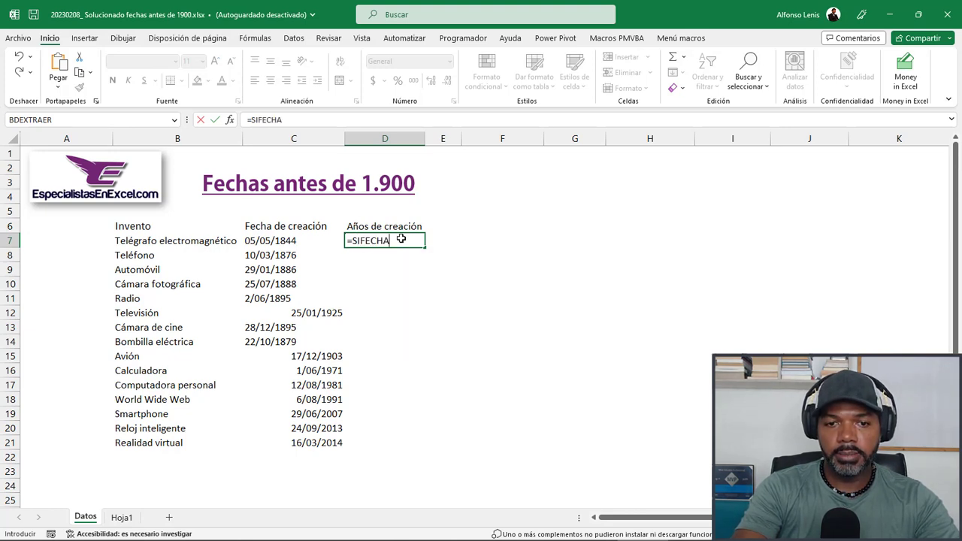
{"action": "type", "text": "("}
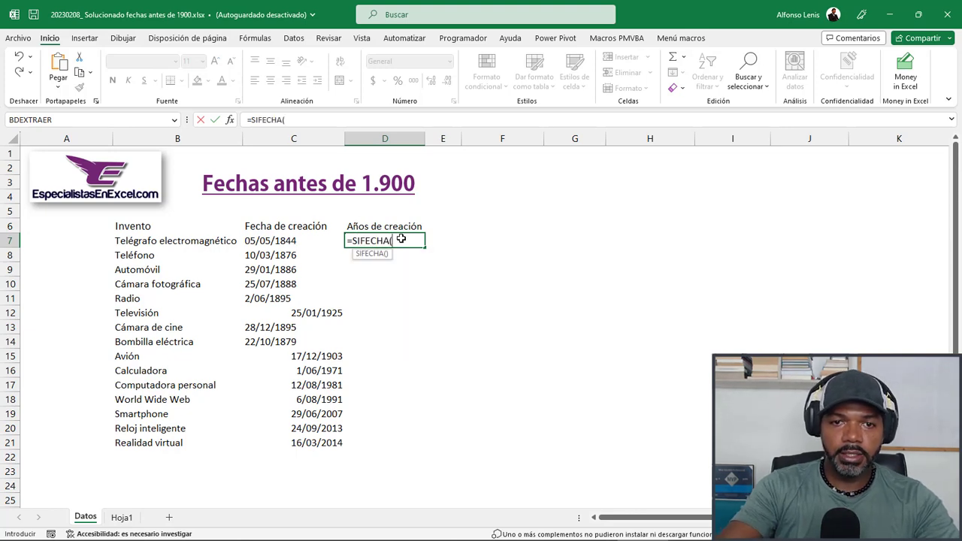
{"action": "left_click", "coordinate": [280, 241]}
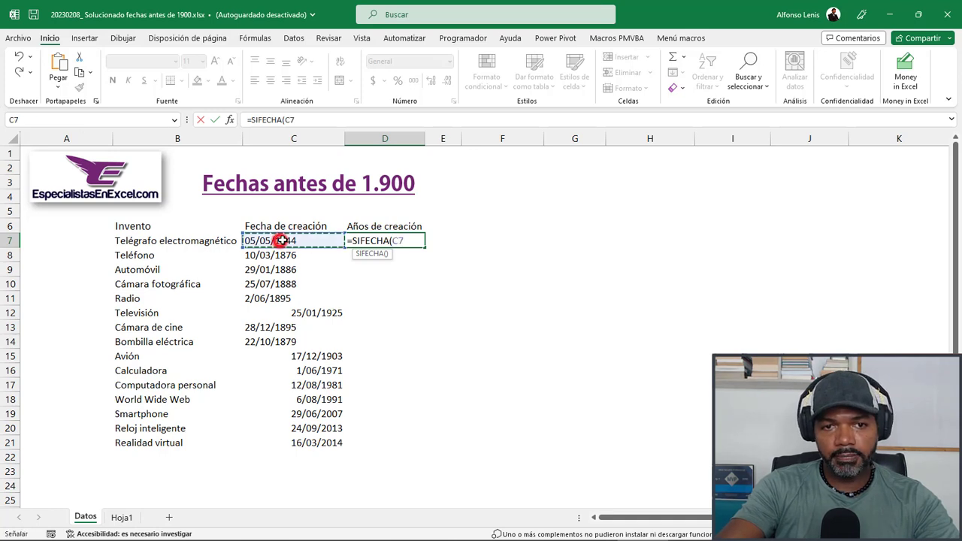
{"action": "type", "text": ";"}
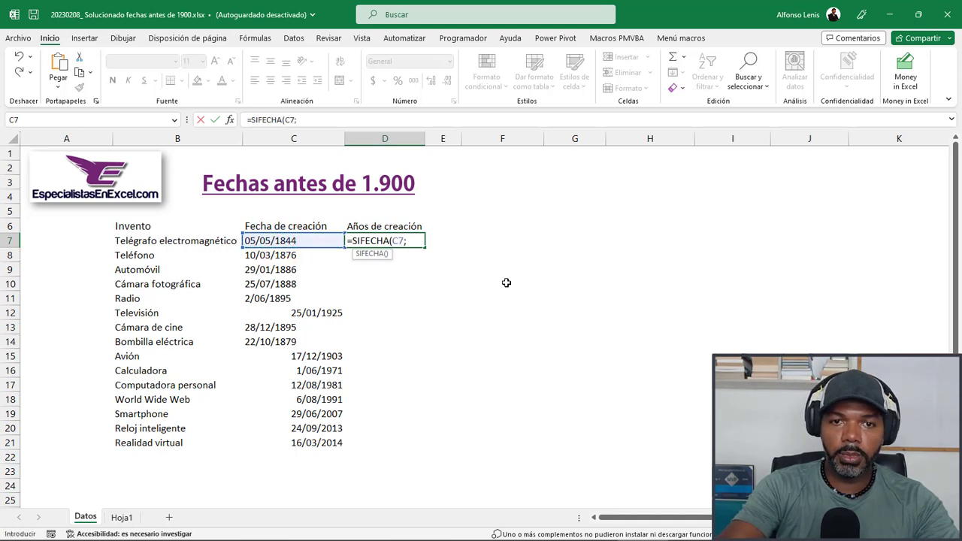
{"action": "type", "text": "HOY"}
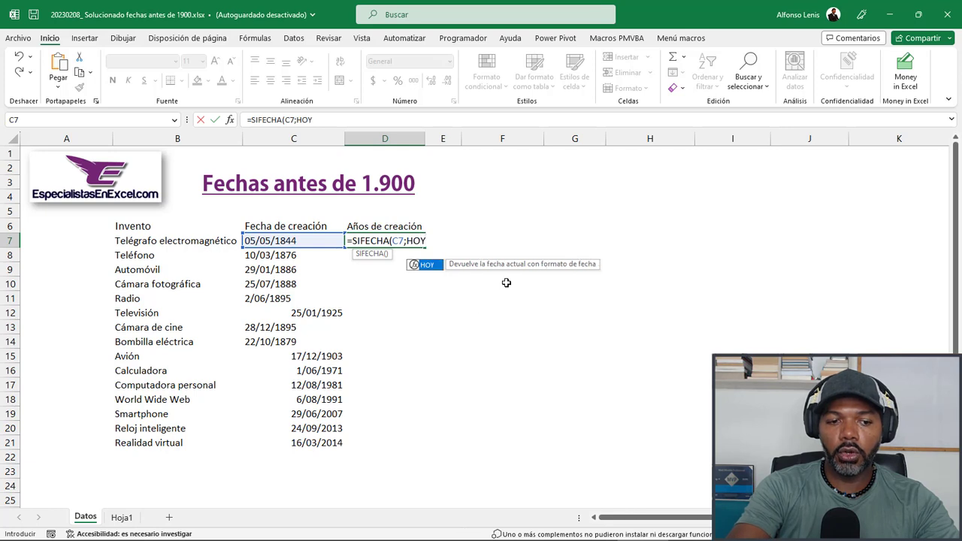
{"action": "type", "text": "("}
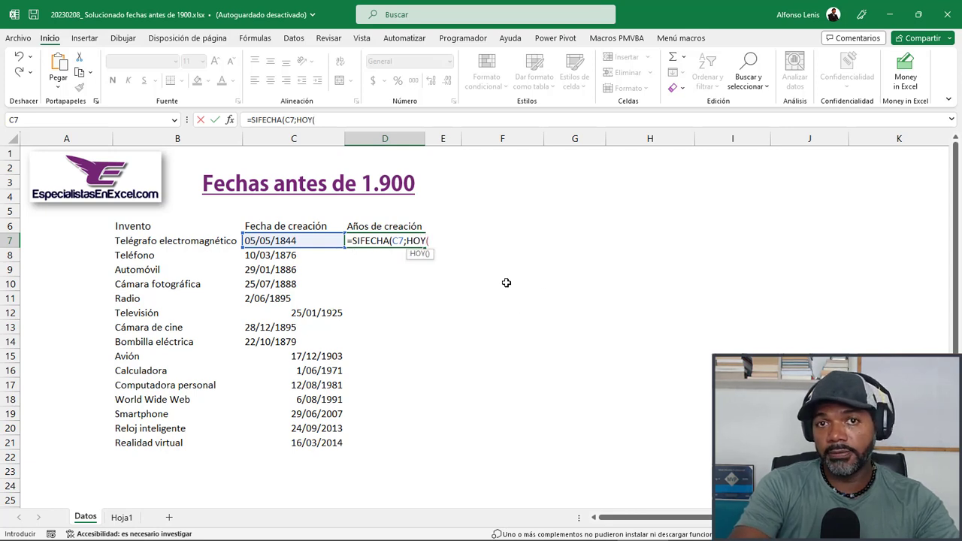
{"action": "type", "text": ");"}
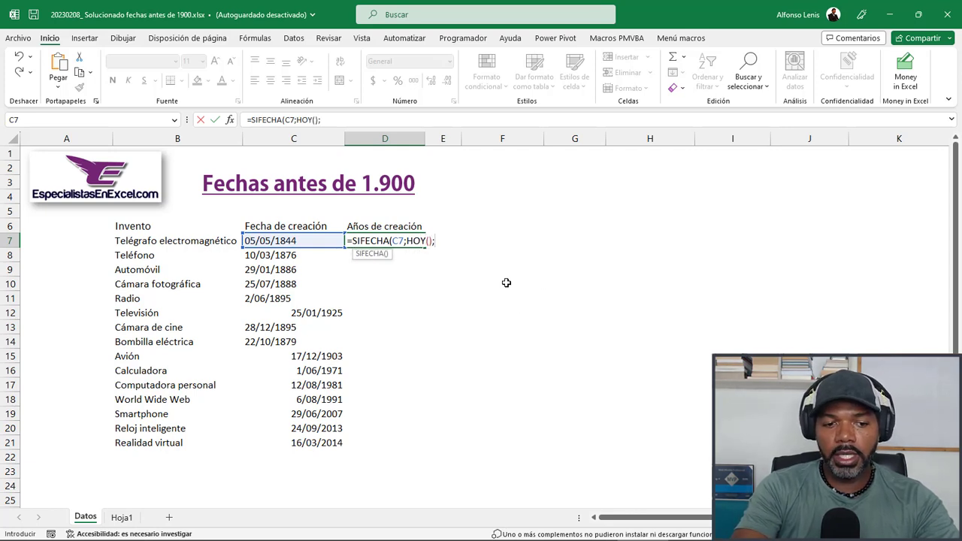
{"action": "type", "text": "\""}
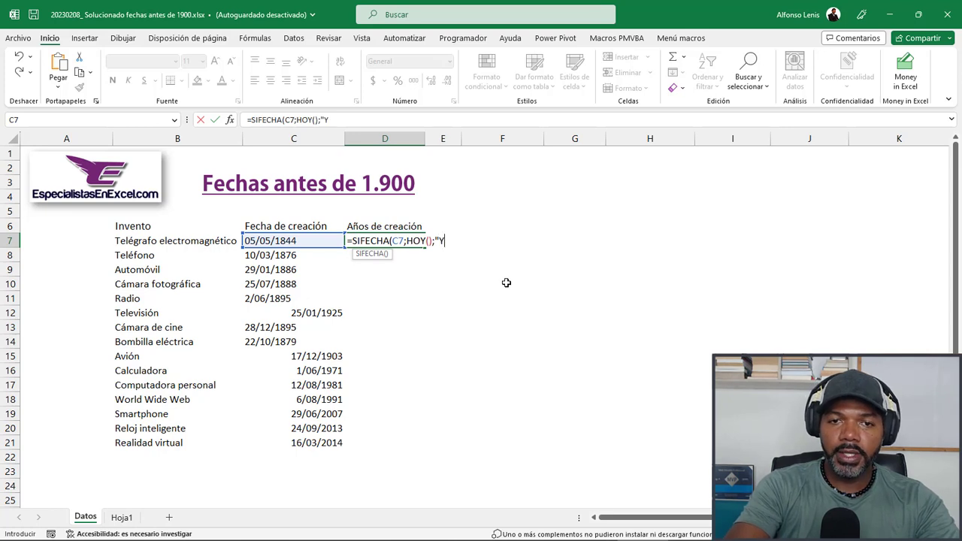
{"action": "type", "text": "Y"}
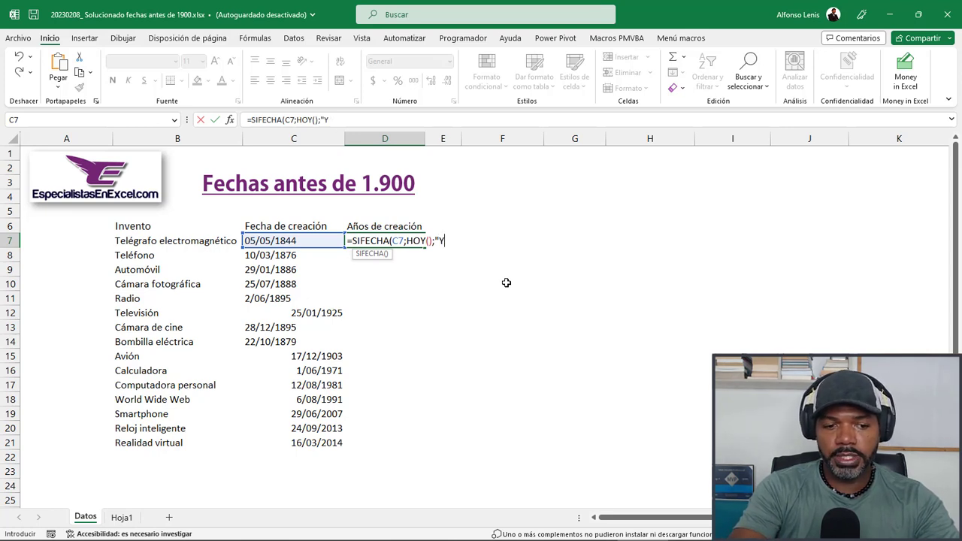
{"action": "type", "text": "\""}
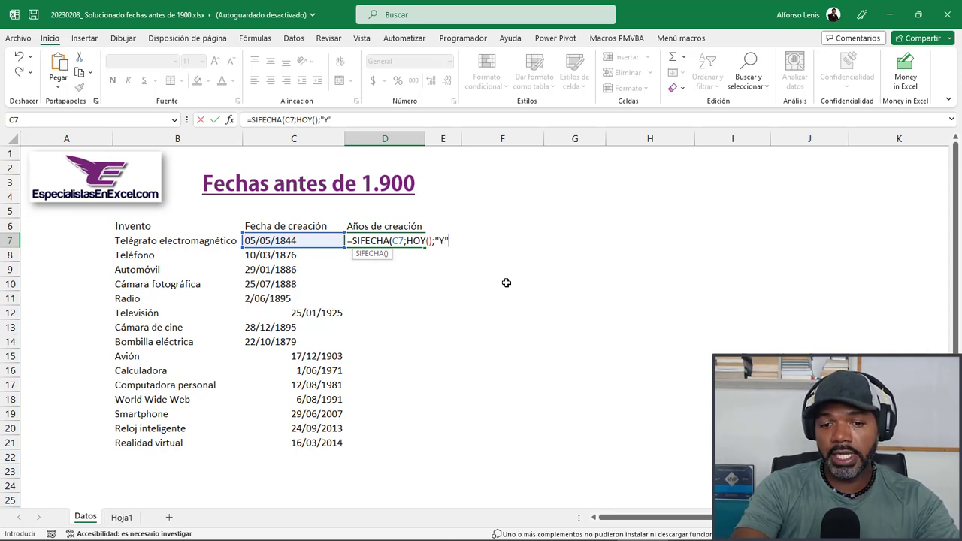
{"action": "type", "text": ")"}
{"action": "key", "text": "Return"}
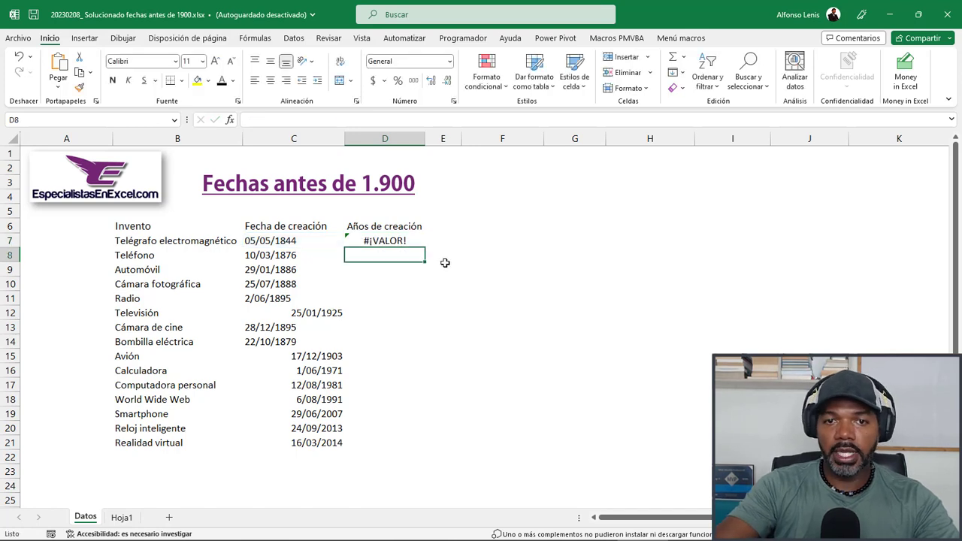
{"action": "left_click", "coordinate": [406, 241]}
{"action": "left_click_drag", "start_coordinate": [425, 246], "coordinate": [412, 445]}
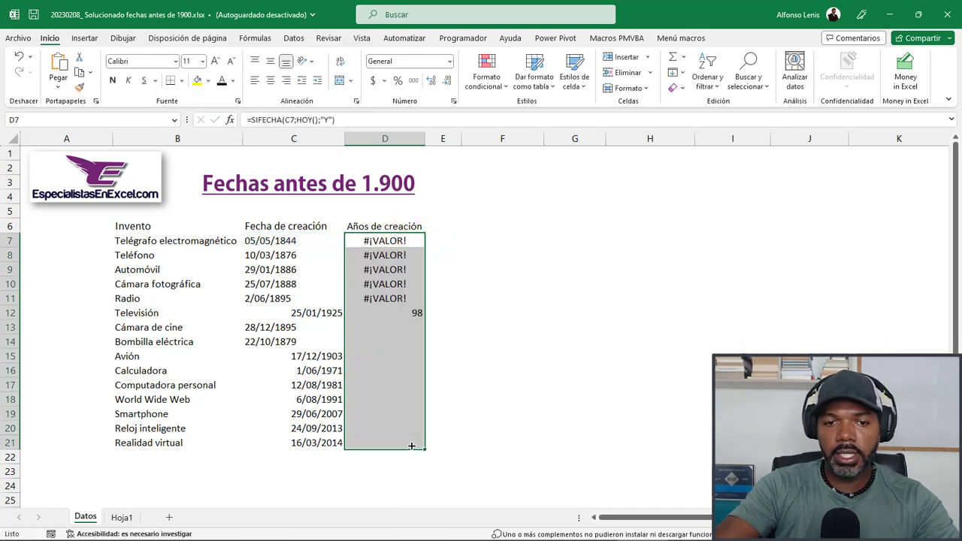
Step: Examine the Años de creación results against their creation dates, comparing rows dated before and after 1900
{"action": "left_click", "coordinate": [417, 315]}
{"action": "left_click", "coordinate": [306, 314]}
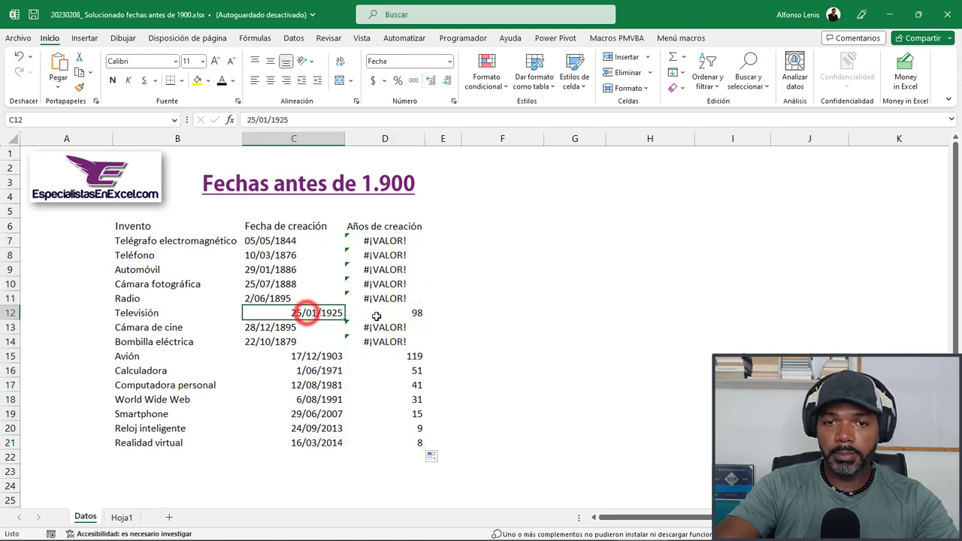
{"action": "left_click", "coordinate": [379, 314]}
{"action": "left_click", "coordinate": [398, 355]}
{"action": "left_click", "coordinate": [400, 382]}
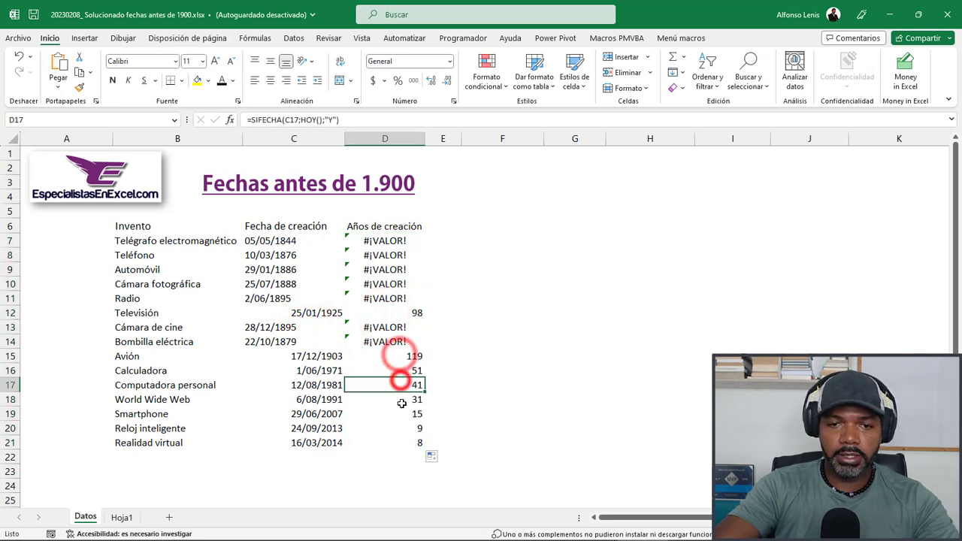
{"action": "left_click", "coordinate": [406, 427]}
{"action": "left_click_drag", "start_coordinate": [406, 371], "coordinate": [393, 406]}
{"action": "left_click", "coordinate": [339, 364]}
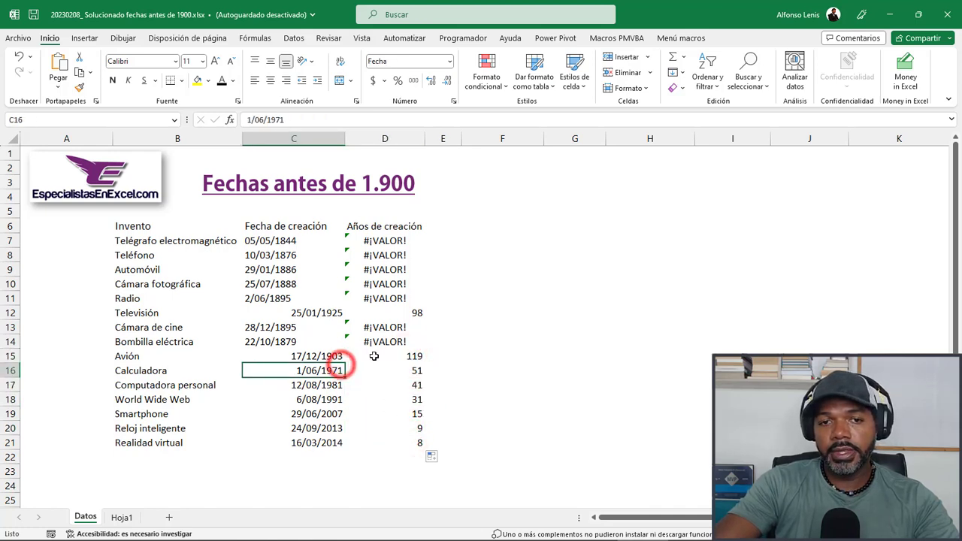
{"action": "left_click", "coordinate": [374, 356]}
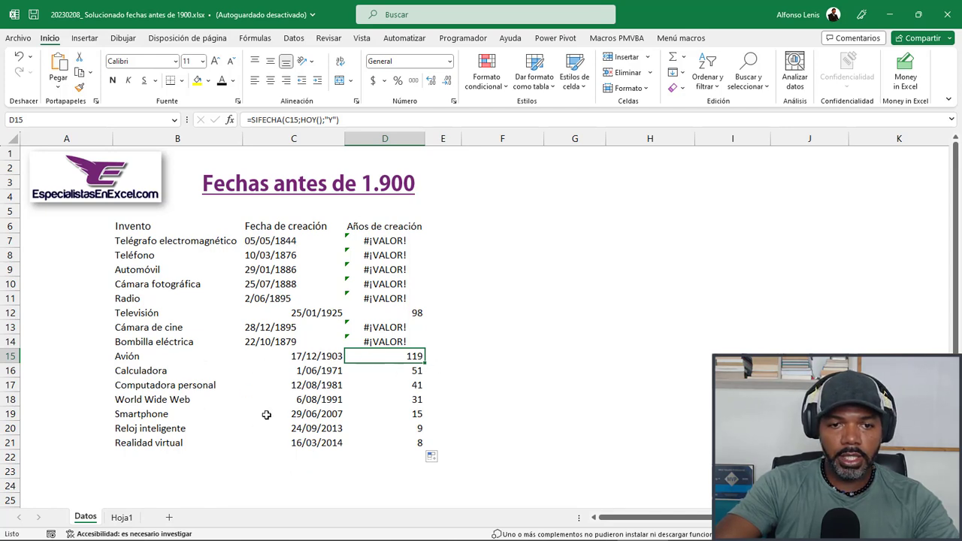
{"action": "left_click", "coordinate": [412, 415]}
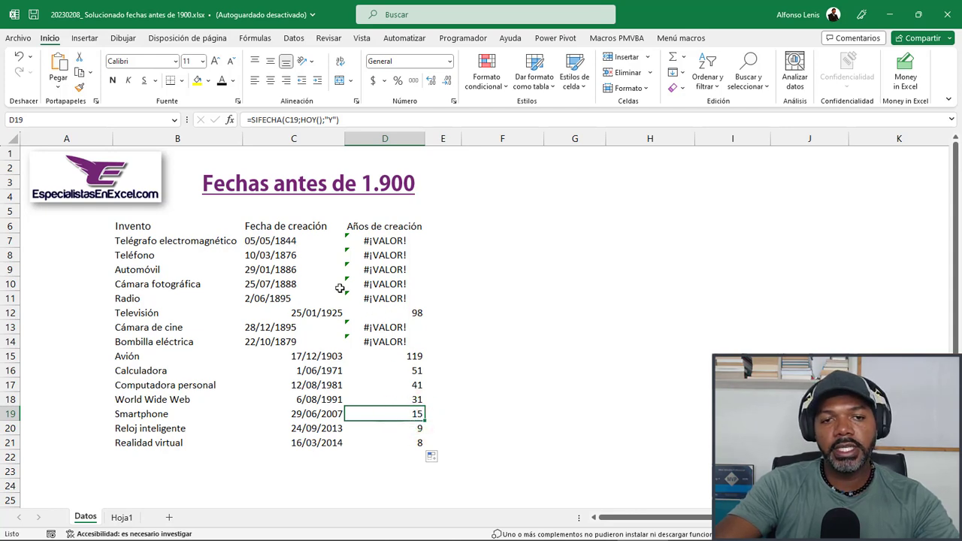
{"action": "left_click_drag", "start_coordinate": [389, 240], "coordinate": [385, 298]}
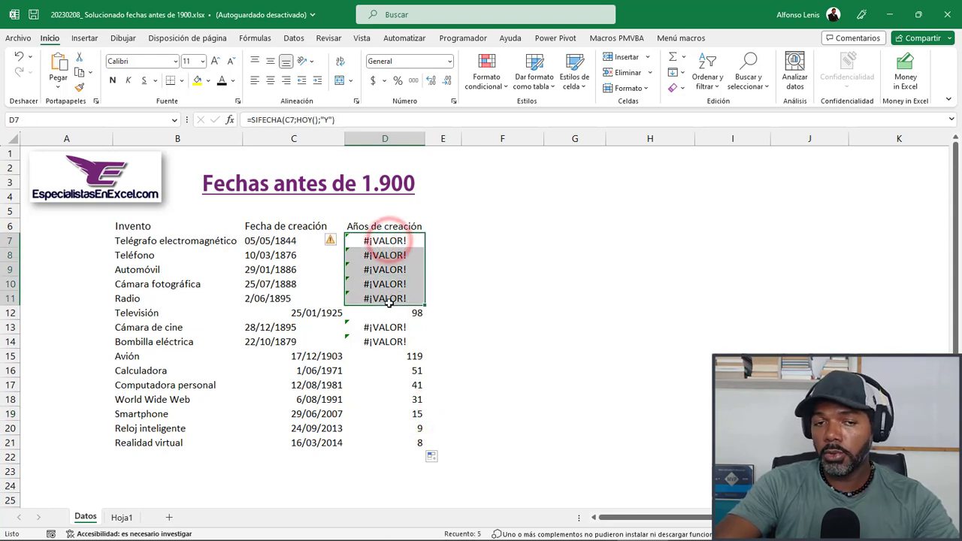
{"action": "left_click", "coordinate": [375, 356]}
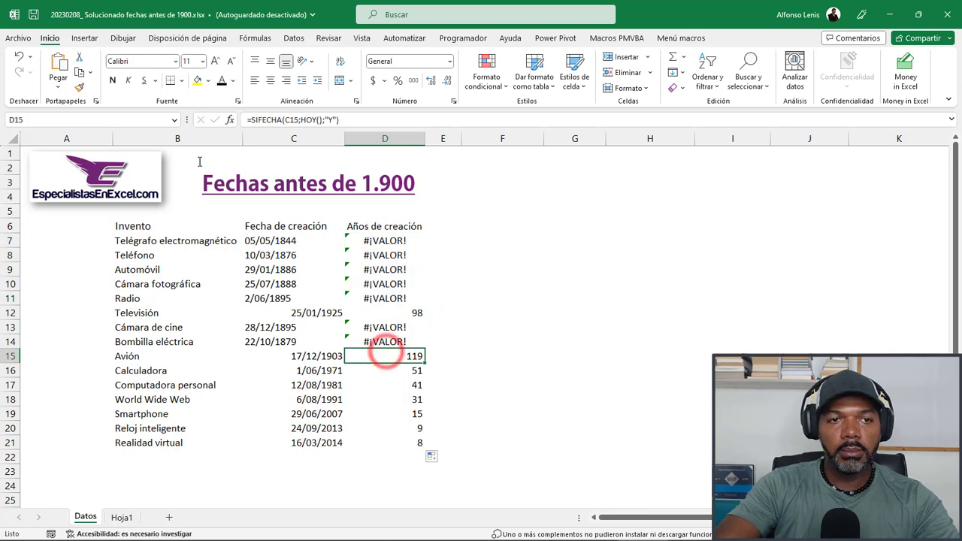
Step: Save the workbook and recheck the Años de creación formulas for the inventions dated before 1900
{"action": "left_click", "coordinate": [33, 15]}
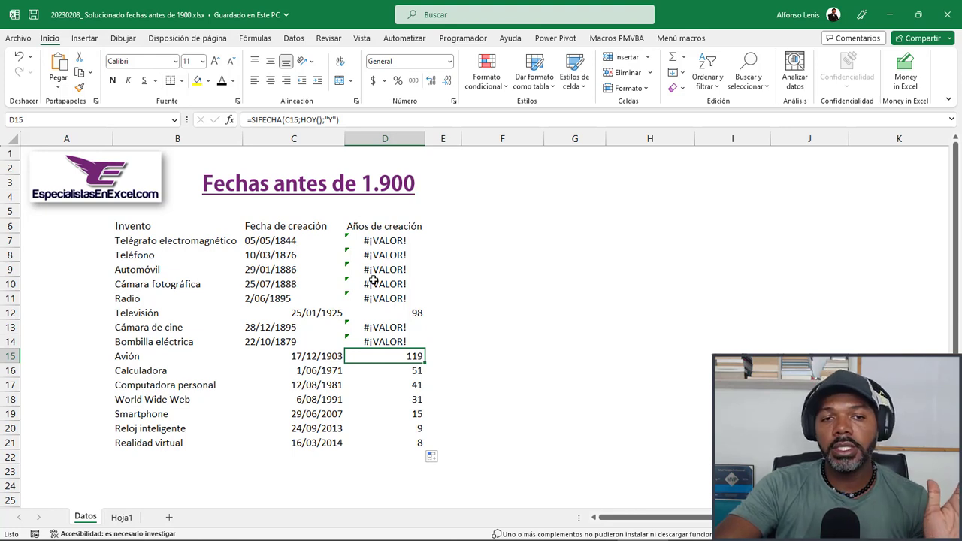
{"action": "left_click", "coordinate": [381, 241]}
{"action": "left_click", "coordinate": [379, 299]}
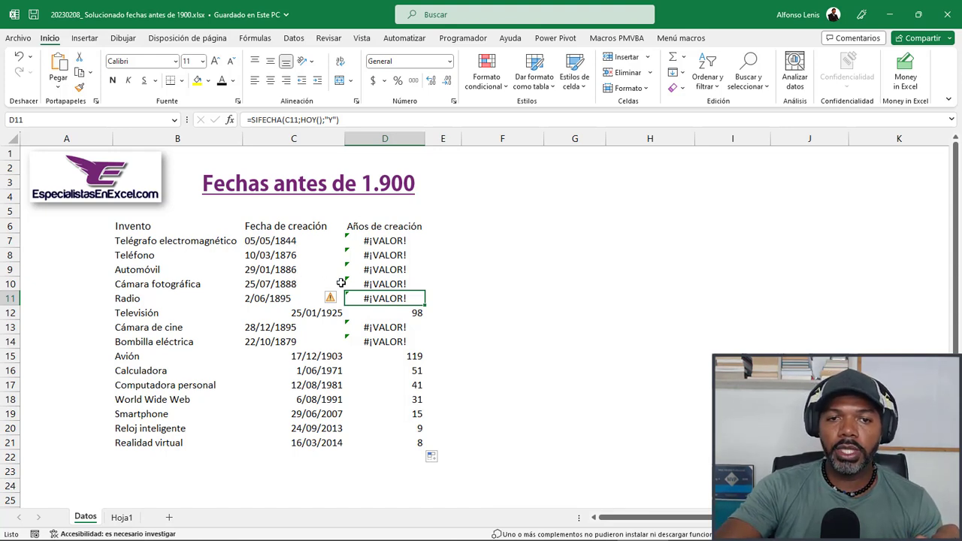
{"action": "left_click", "coordinate": [241, 256]}
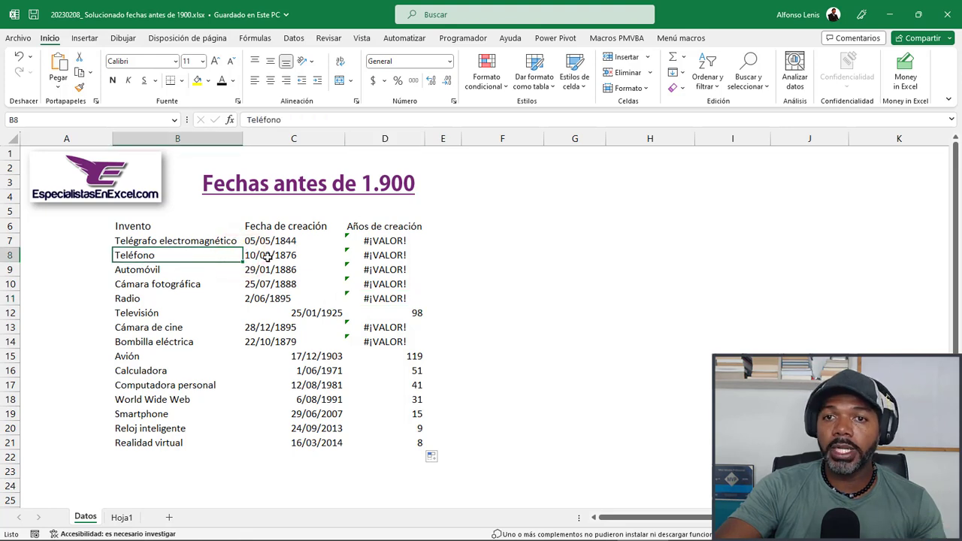
Step: Convert the range B6:D21 into a table with headers
{"action": "left_click", "coordinate": [286, 294]}
{"action": "key", "text": "ctrl+t"}
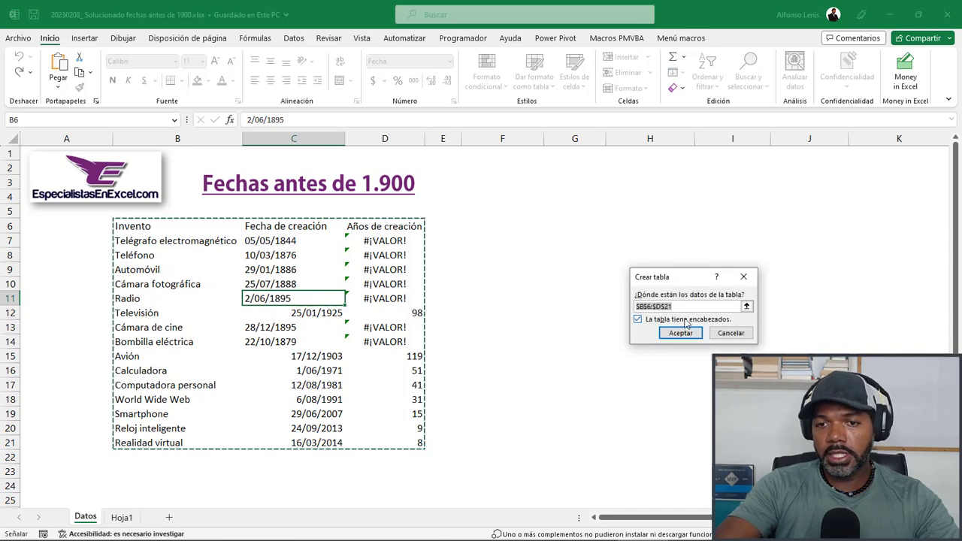
{"action": "left_click", "coordinate": [680, 333]}
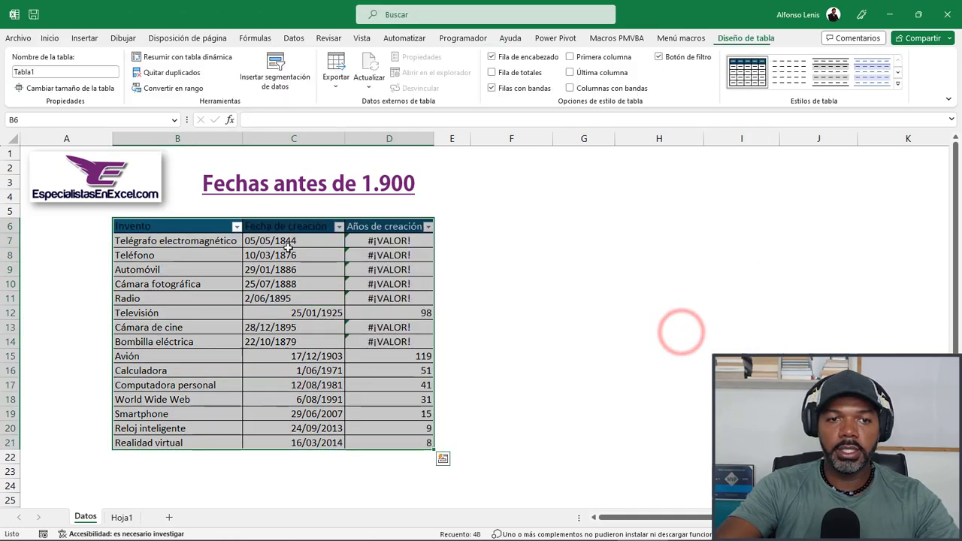
Step: Set the font colour of the table's header row to white
{"action": "left_click", "coordinate": [50, 38]}
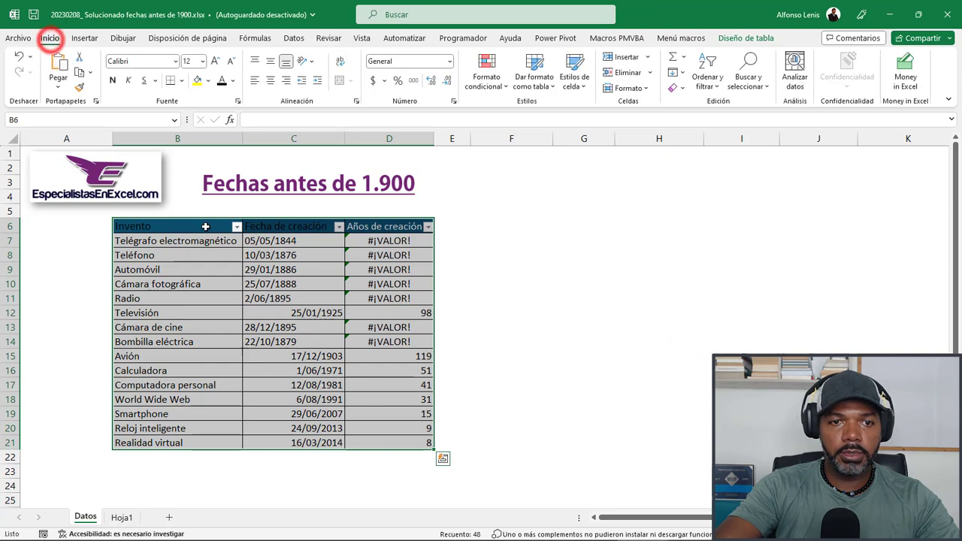
{"action": "left_click", "coordinate": [204, 221]}
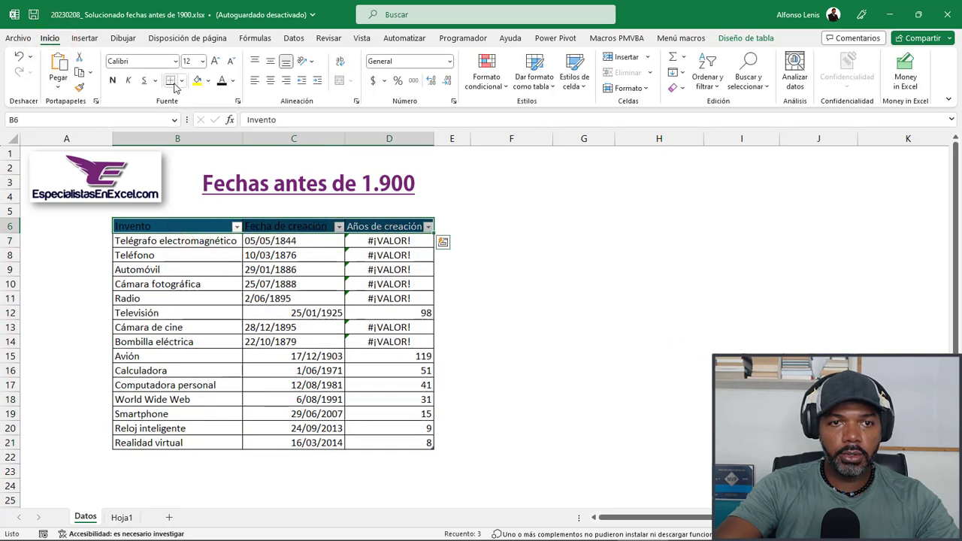
{"action": "left_click", "coordinate": [232, 81]}
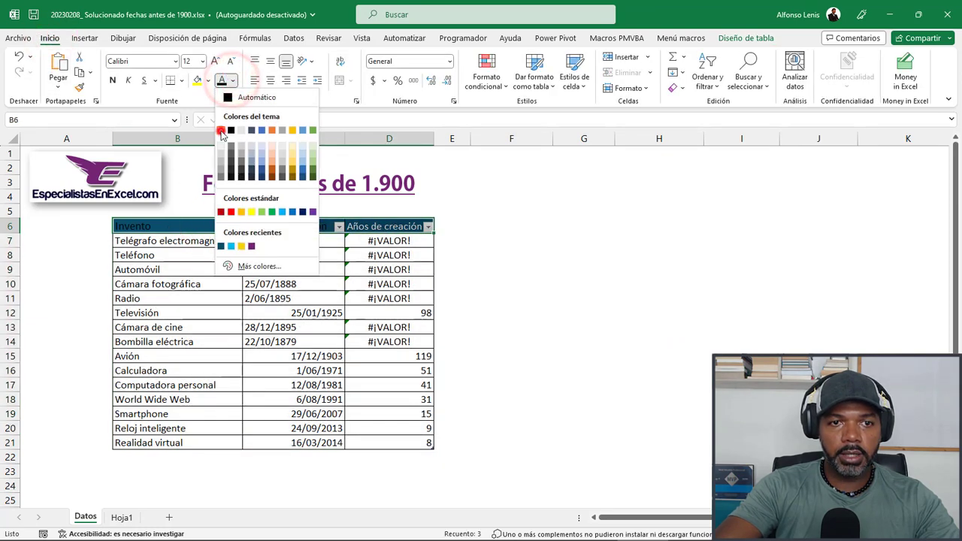
{"action": "left_click", "coordinate": [221, 128]}
{"action": "left_click", "coordinate": [227, 274]}
{"action": "left_click", "coordinate": [350, 255]}
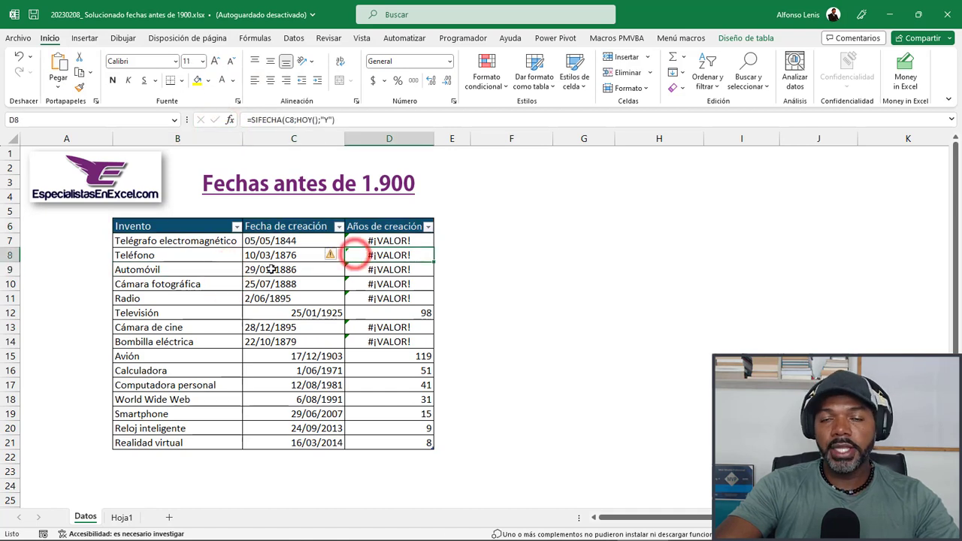
Step: Load the inventions table into the Power Query Editor and inspect values in the Años de creación column
{"action": "left_click", "coordinate": [301, 272]}
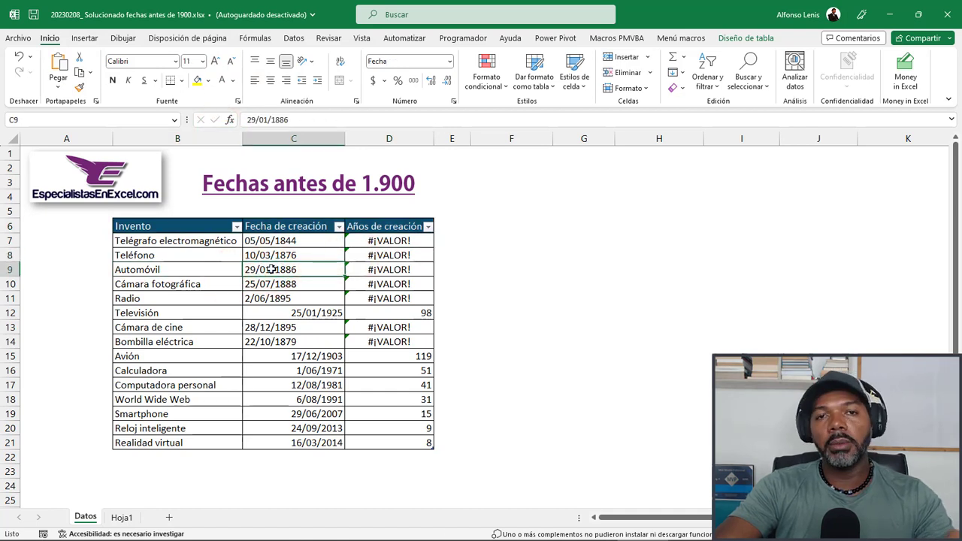
{"action": "left_click", "coordinate": [294, 38]}
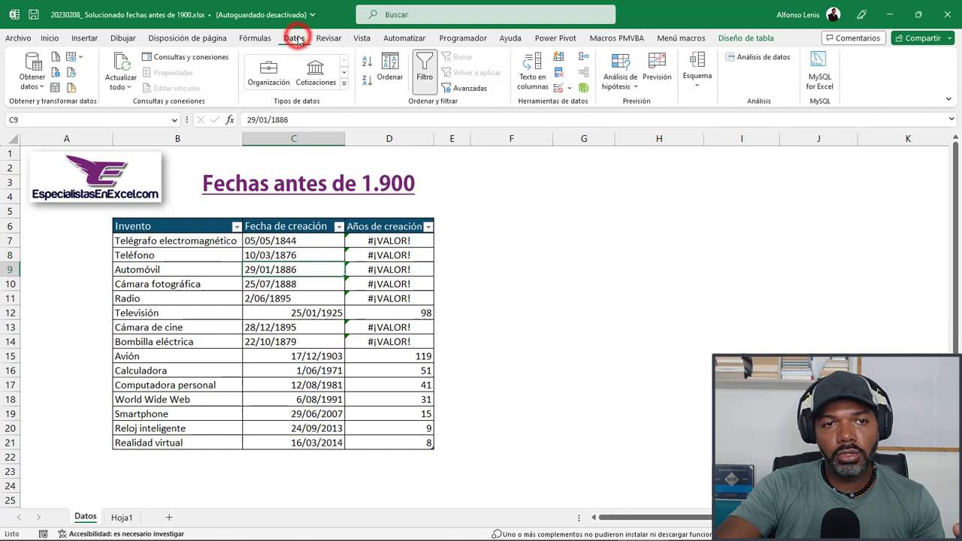
{"action": "left_click", "coordinate": [55, 88]}
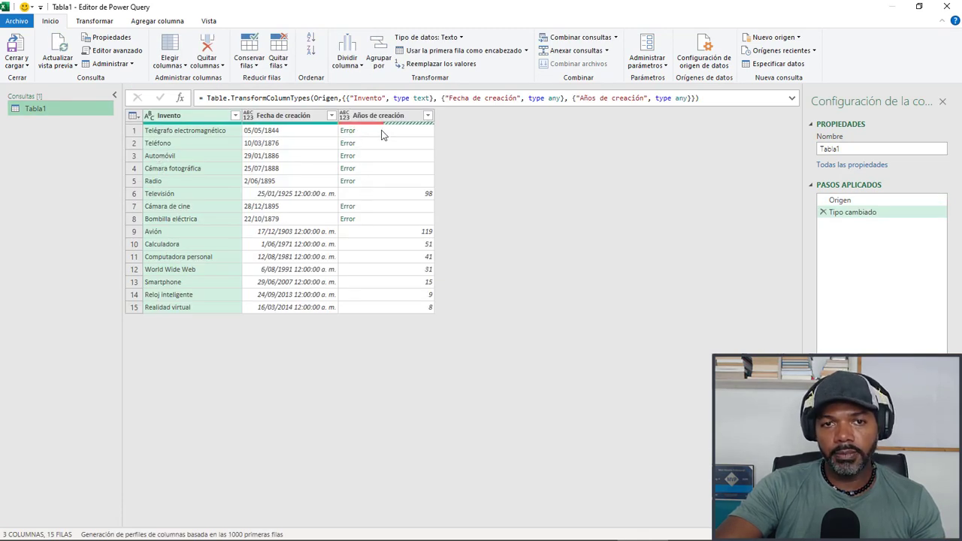
{"action": "left_click", "coordinate": [374, 143]}
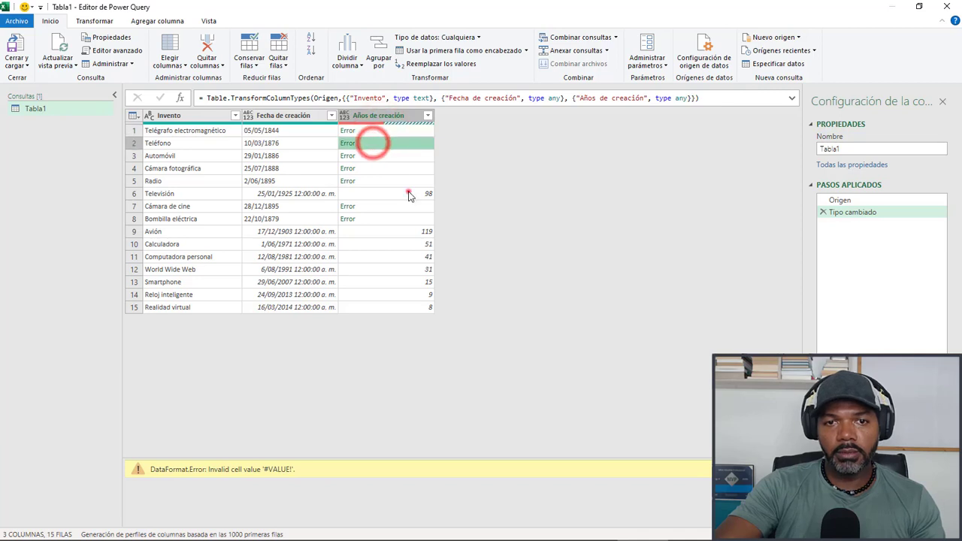
{"action": "left_click", "coordinate": [410, 193]}
{"action": "left_click", "coordinate": [380, 117]}
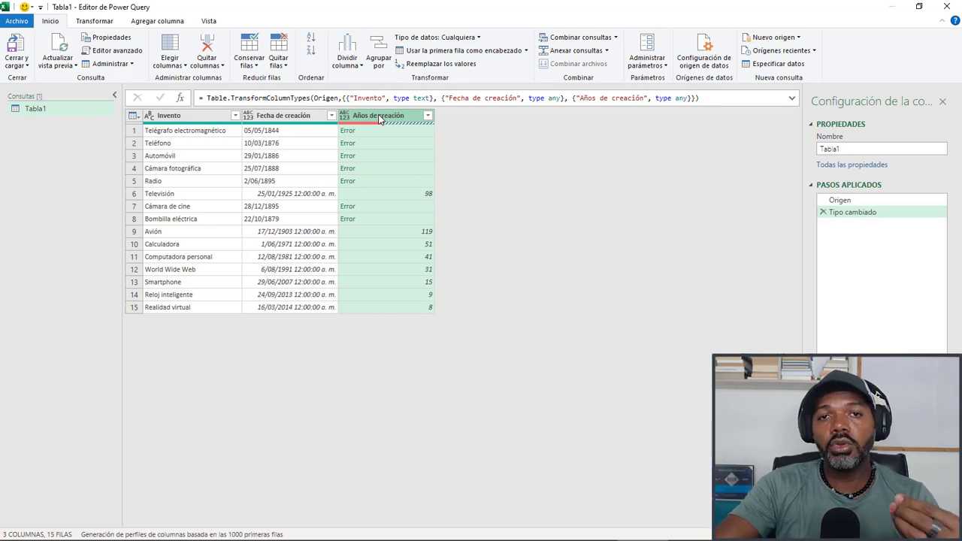
{"action": "right_click", "coordinate": [380, 118]}
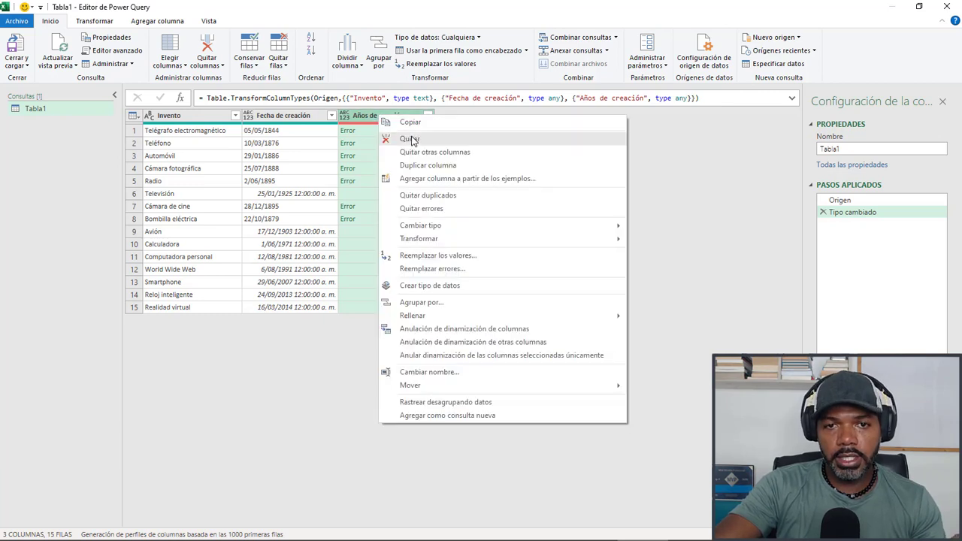
{"action": "left_click", "coordinate": [410, 138]}
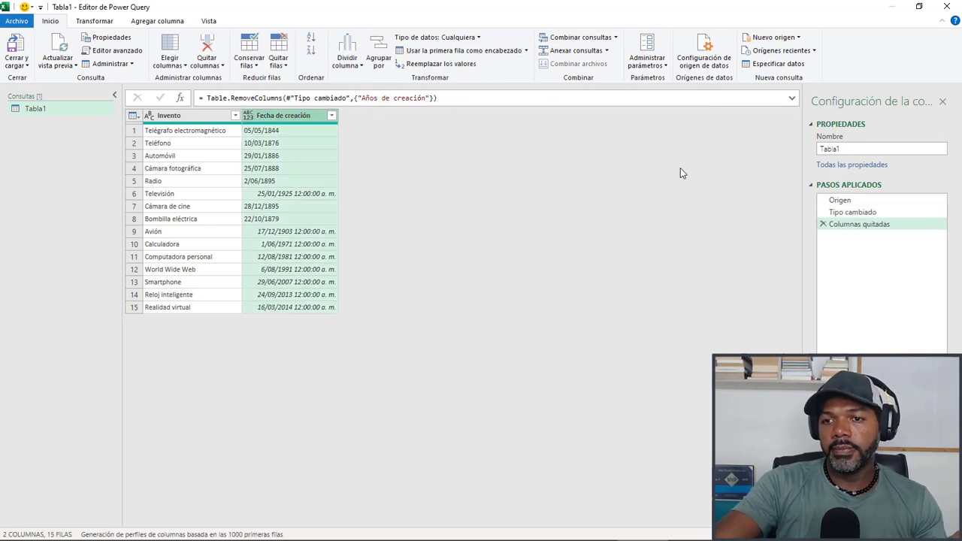
{"action": "left_click", "coordinate": [823, 224]}
Step: Delete the Tipo cambiado applied step and set the Fecha de creación column's data type to Fecha
{"action": "left_click", "coordinate": [824, 212]}
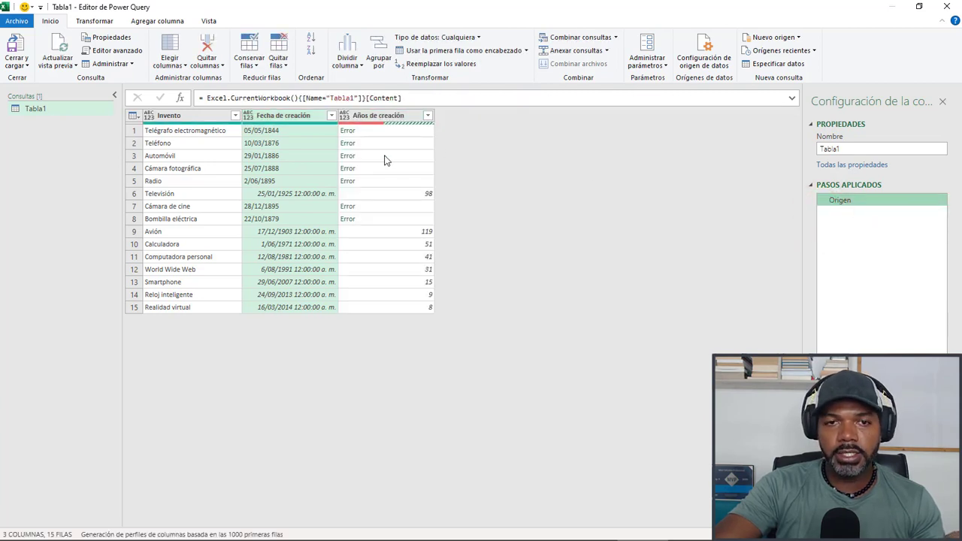
{"action": "left_click", "coordinate": [249, 116]}
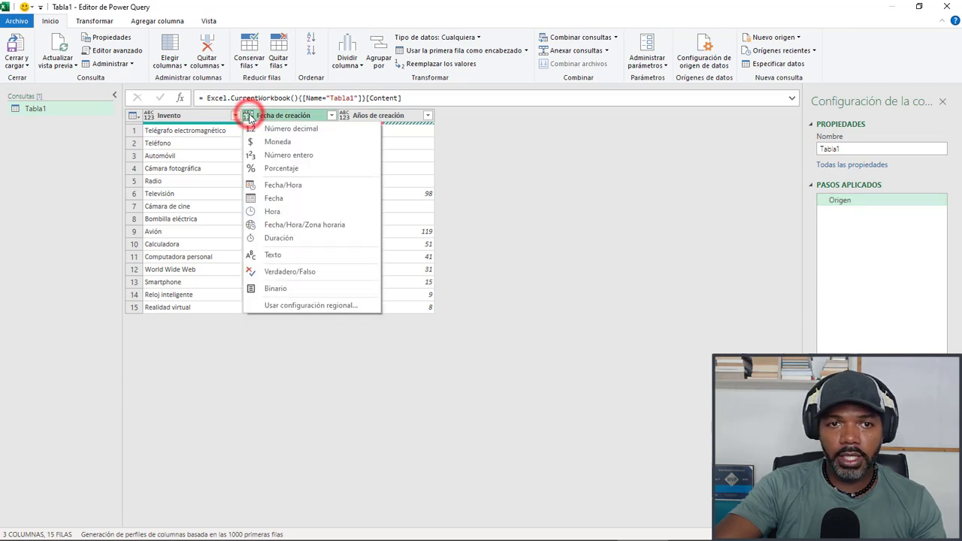
{"action": "left_click", "coordinate": [279, 196]}
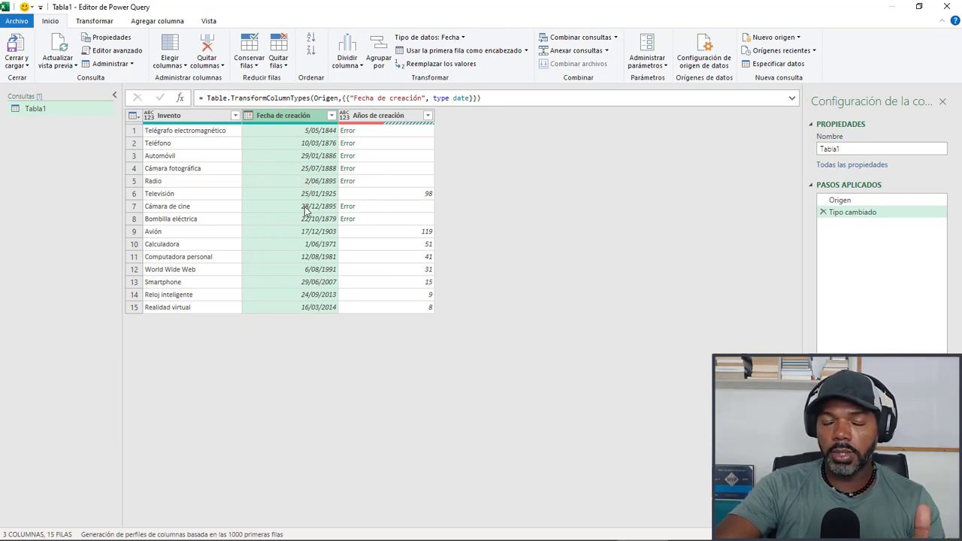
Step: Remove the Años de creación column from the query
{"action": "right_click", "coordinate": [378, 121]}
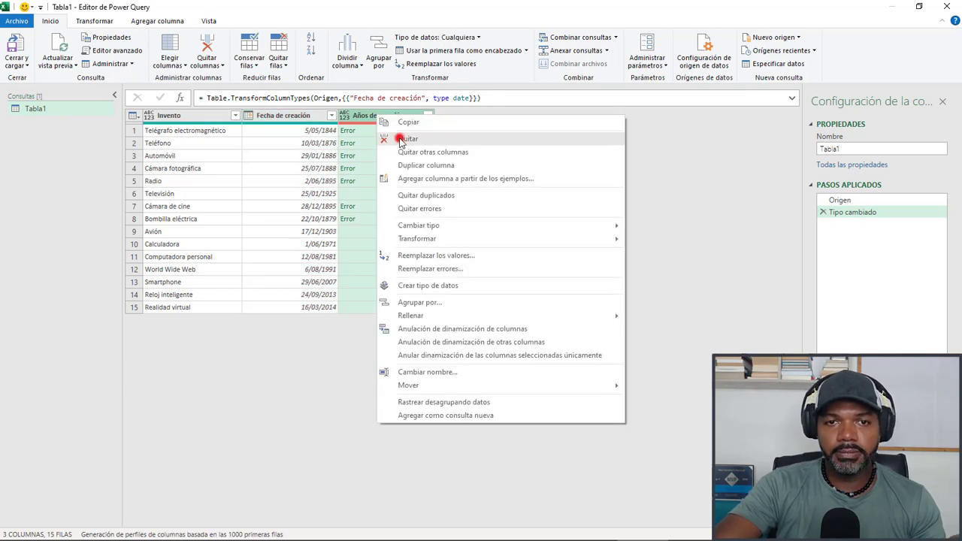
{"action": "left_click", "coordinate": [400, 138]}
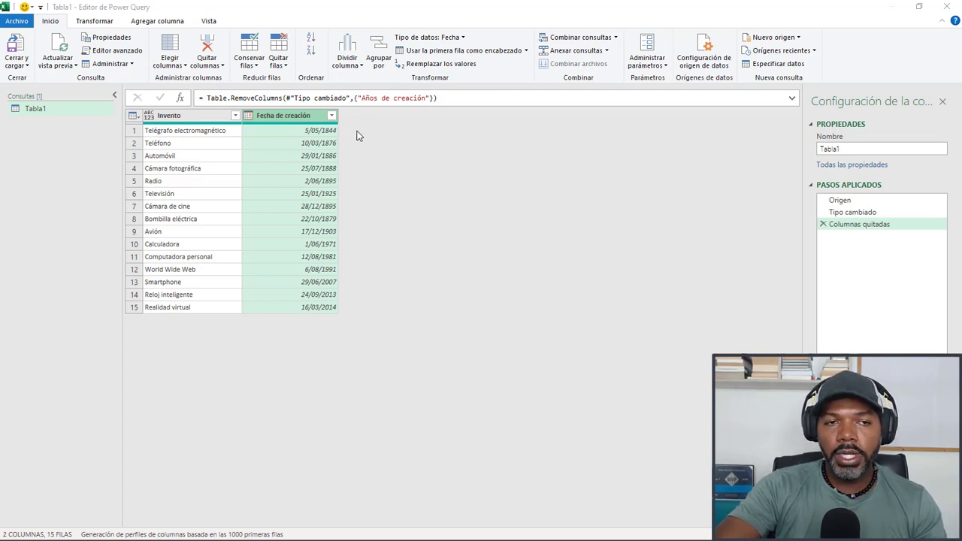
Step: Start a custom column and name it Fecha actual
{"action": "left_click", "coordinate": [140, 27]}
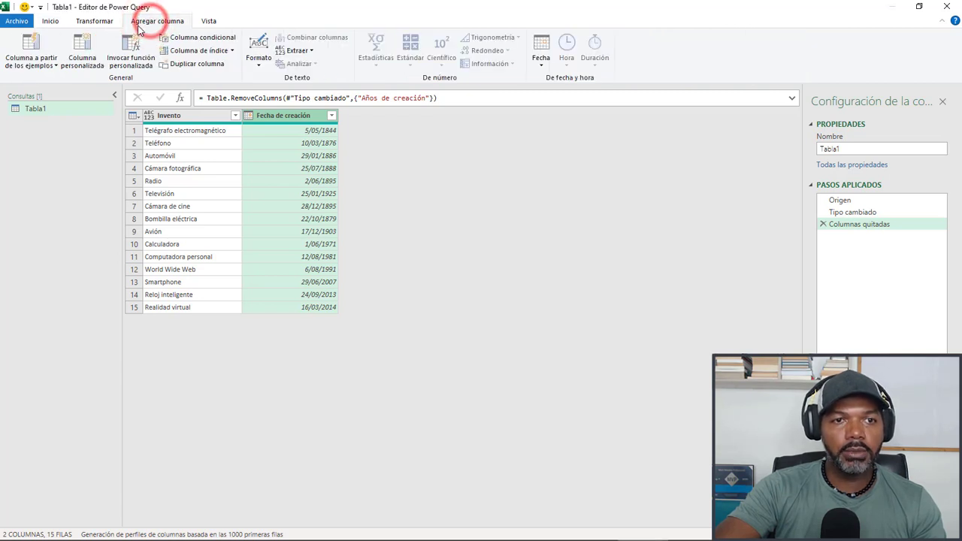
{"action": "left_click", "coordinate": [85, 45]}
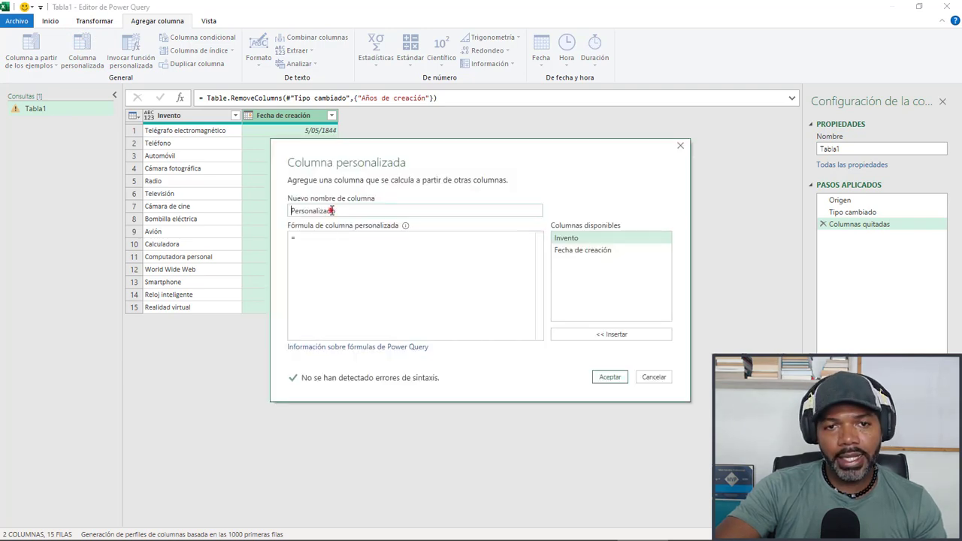
{"action": "double_click", "coordinate": [332, 210]}
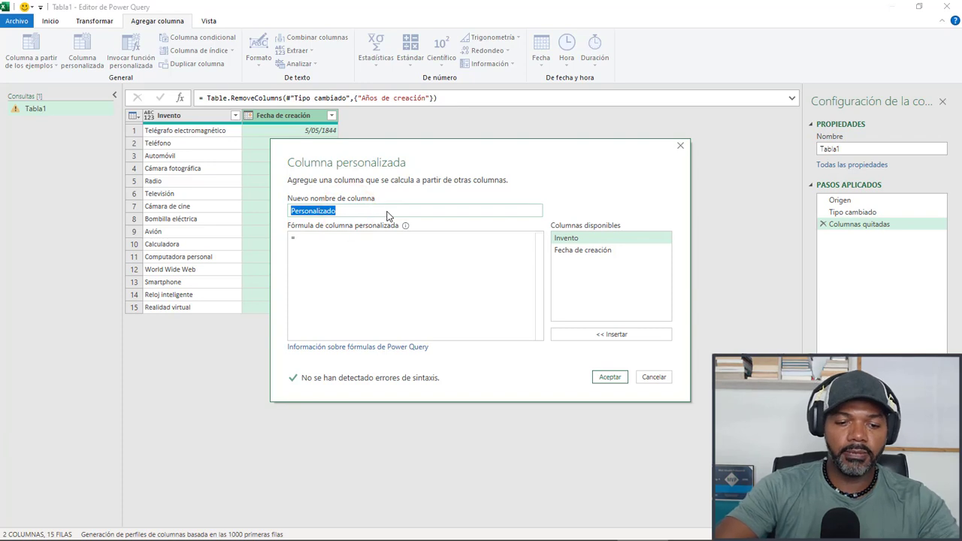
{"action": "key", "text": "BackSpace"}
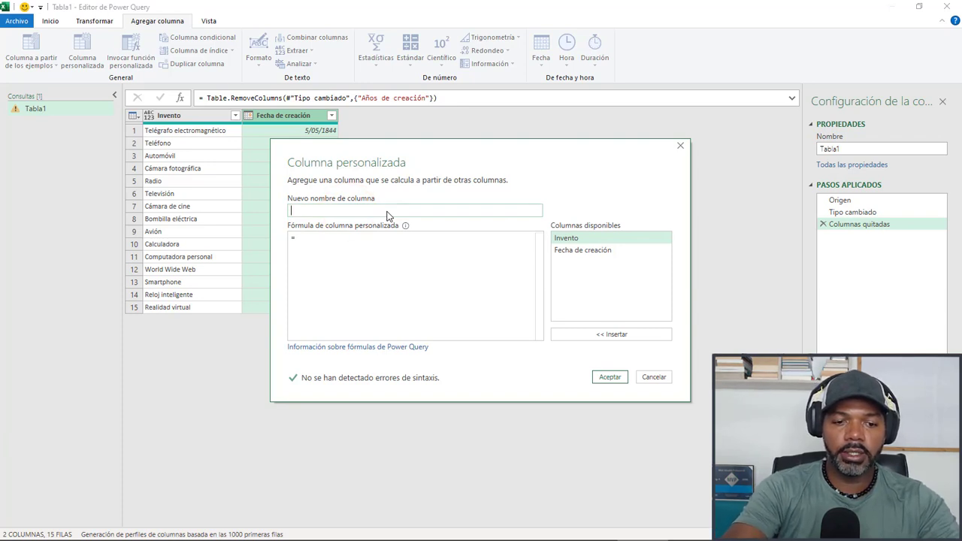
{"action": "type", "text": "E"}
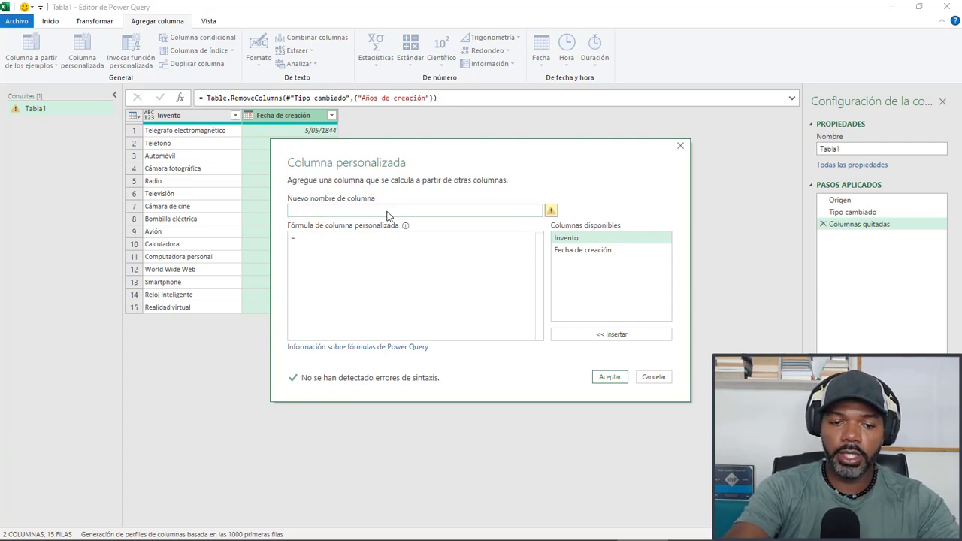
{"action": "type", "text": "f"}
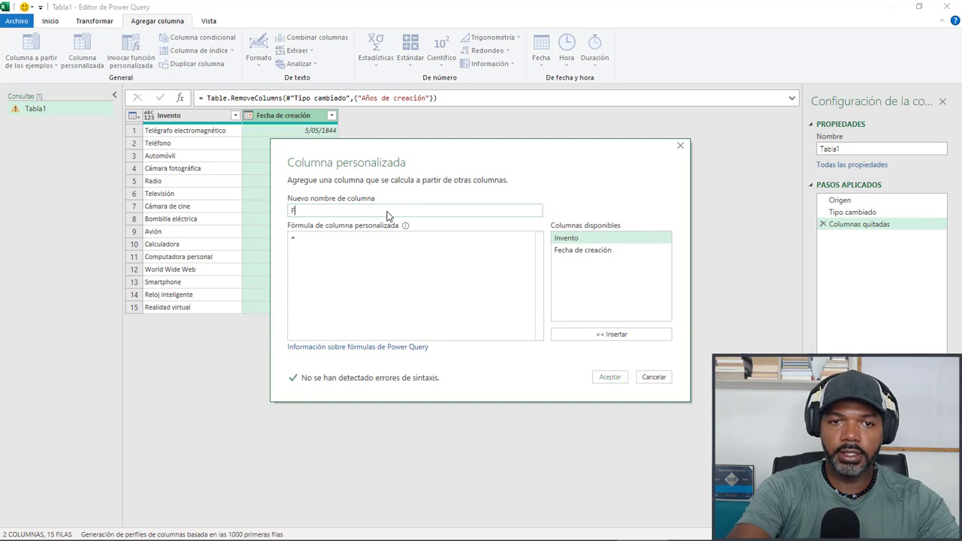
{"action": "type", "text": "Fecha actual"}
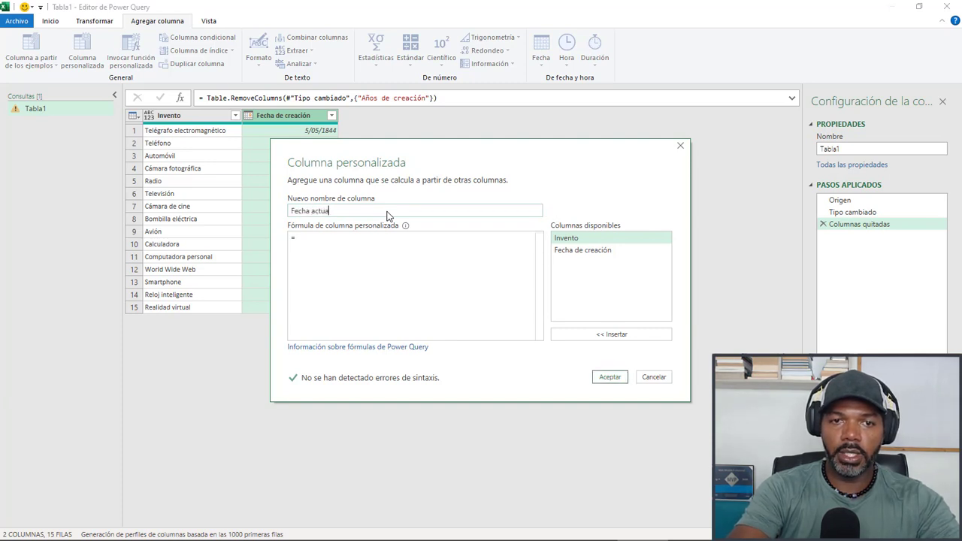
Step: Enter the formula = DateTime.LocalNow() for the custom column and add it to the query
{"action": "left_click", "coordinate": [354, 238]}
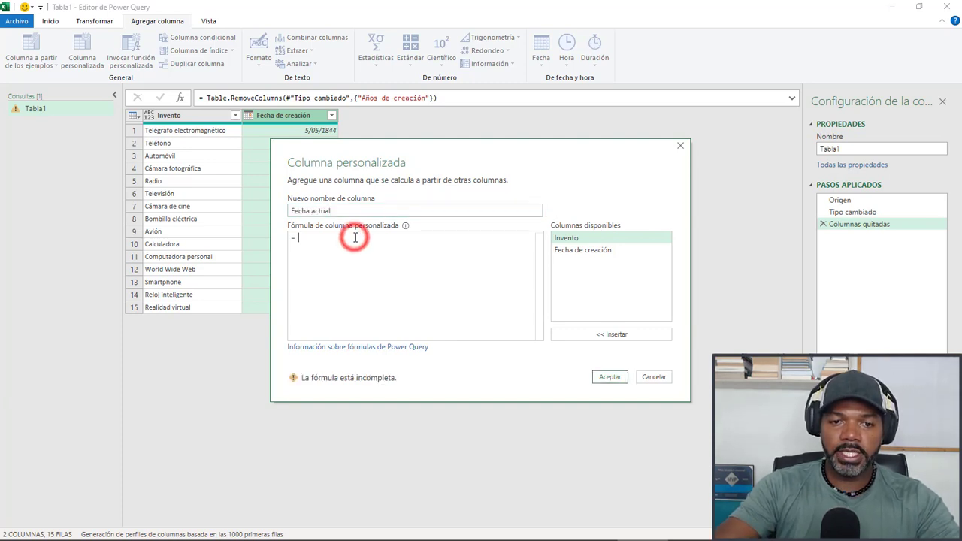
{"action": "type", "text": "datet"}
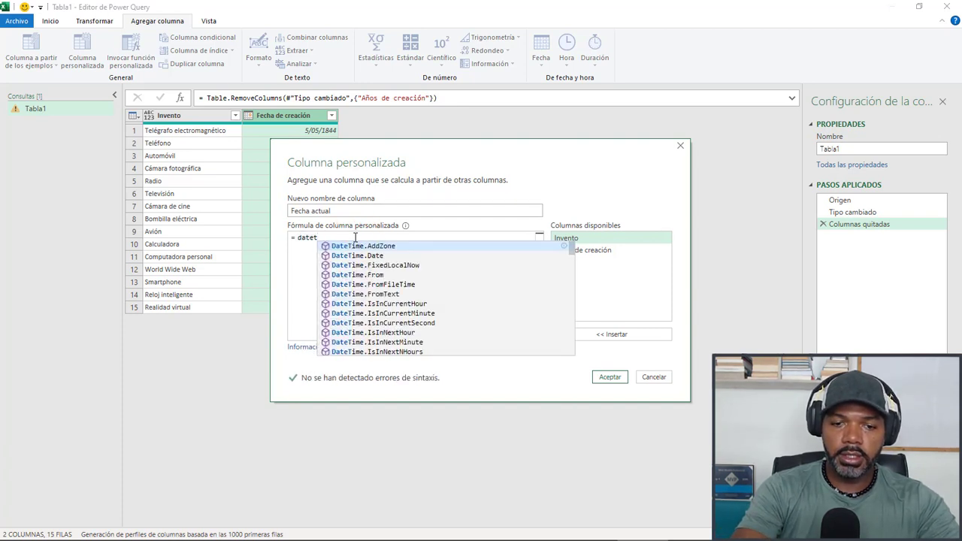
{"action": "type", "text": "i"}
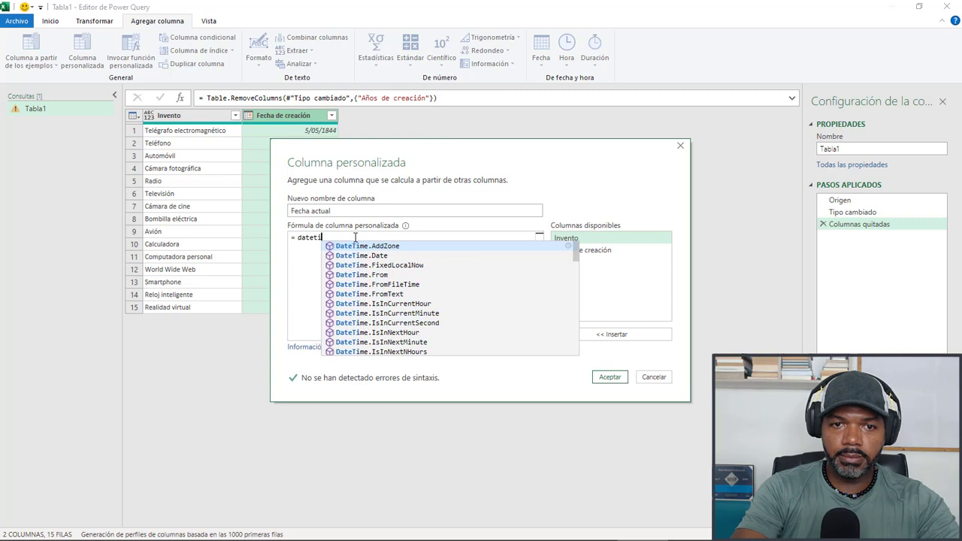
{"action": "type", "text": "me."}
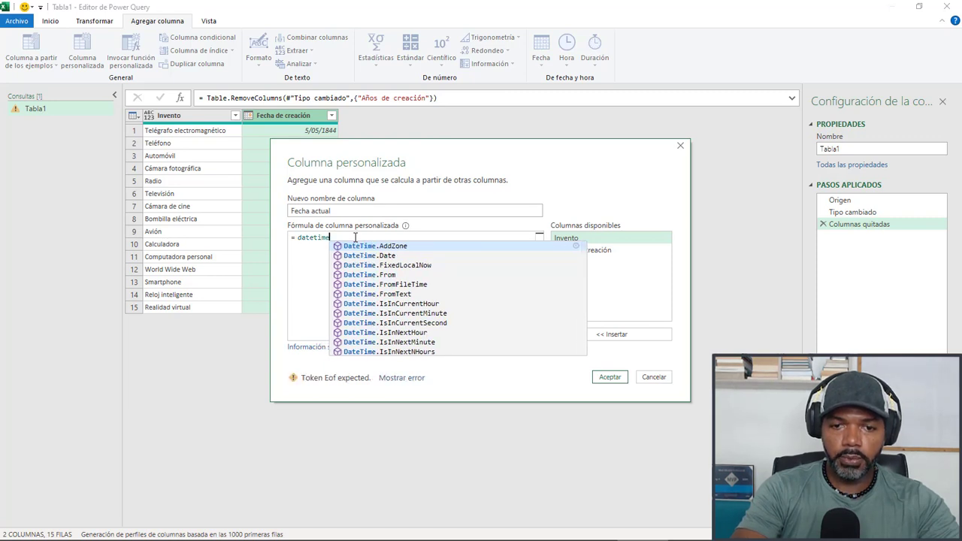
{"action": "type", "text": "lo"}
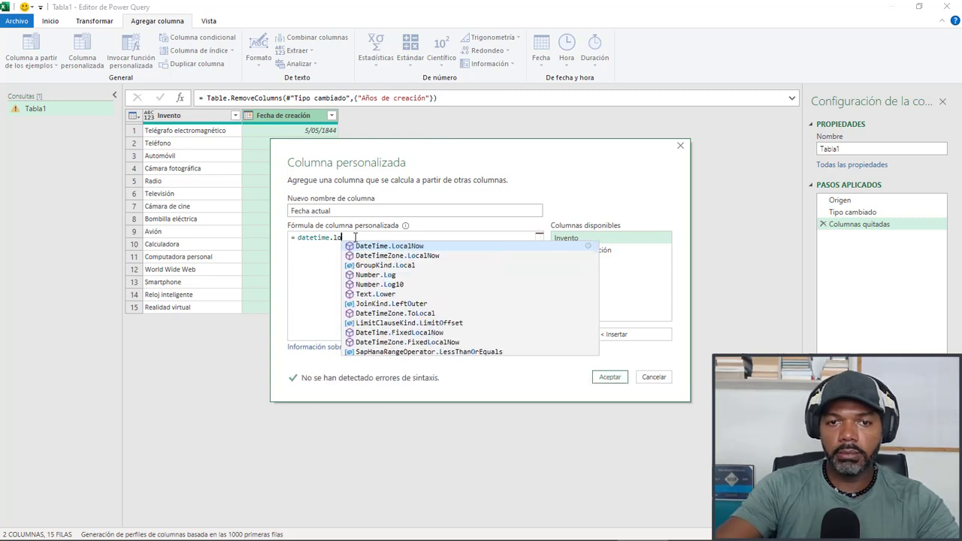
{"action": "left_click", "coordinate": [369, 245]}
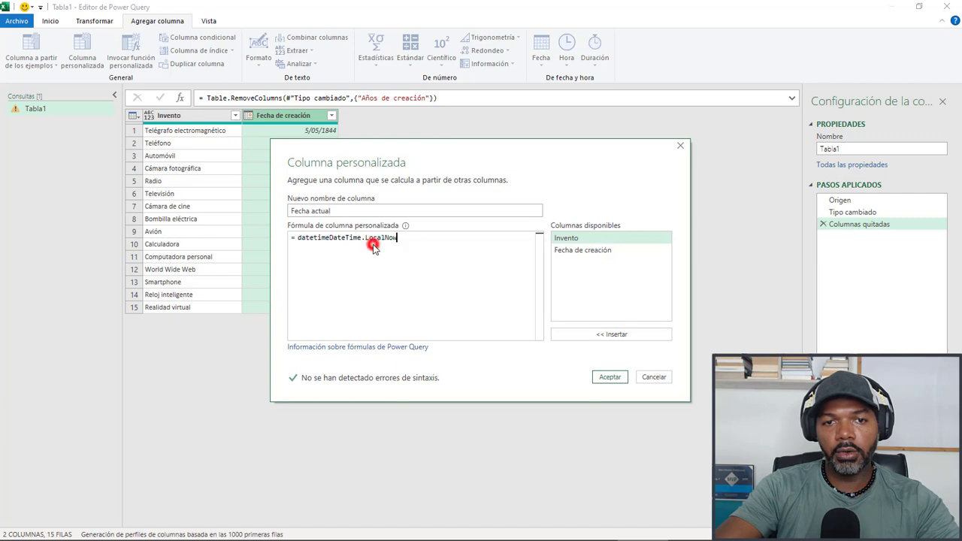
{"action": "left_click", "coordinate": [327, 237]}
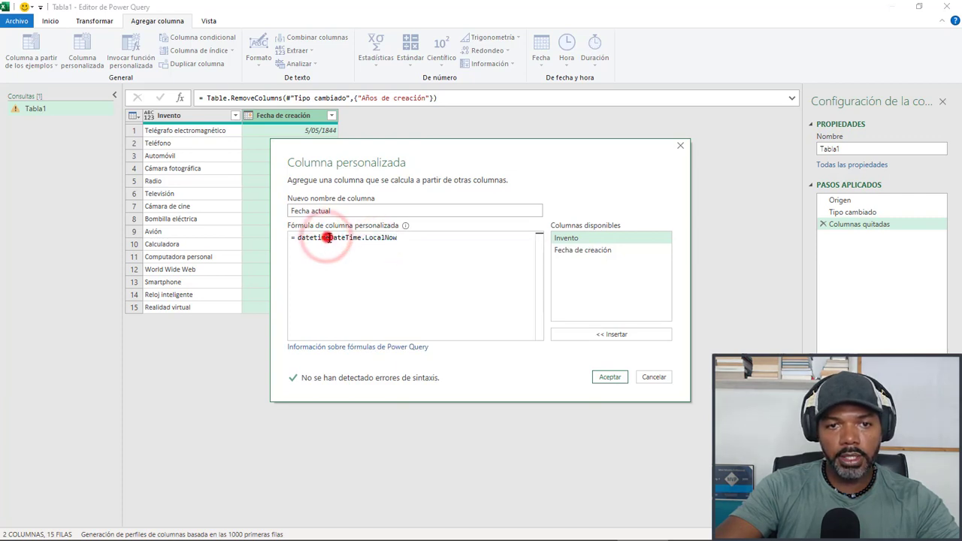
{"action": "key", "text": "BackSpace"}
{"action": "key", "text": "BackSpace"}
{"action": "key", "text": "BackSpace"}
{"action": "key", "text": "BackSpace"}
{"action": "key", "text": "BackSpace"}
{"action": "key", "text": "BackSpace"}
{"action": "key", "text": "BackSpace"}
{"action": "key", "text": "BackSpace"}
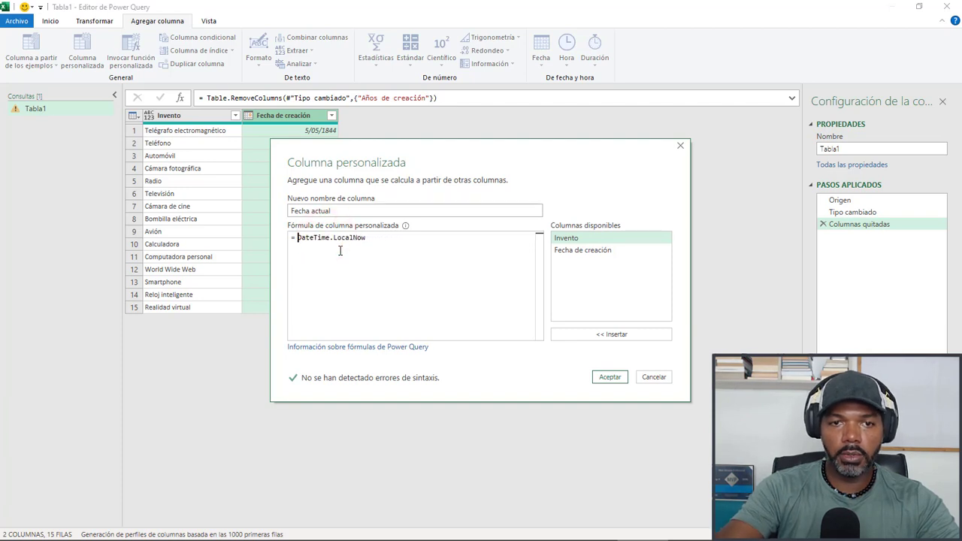
{"action": "left_click", "coordinate": [385, 239]}
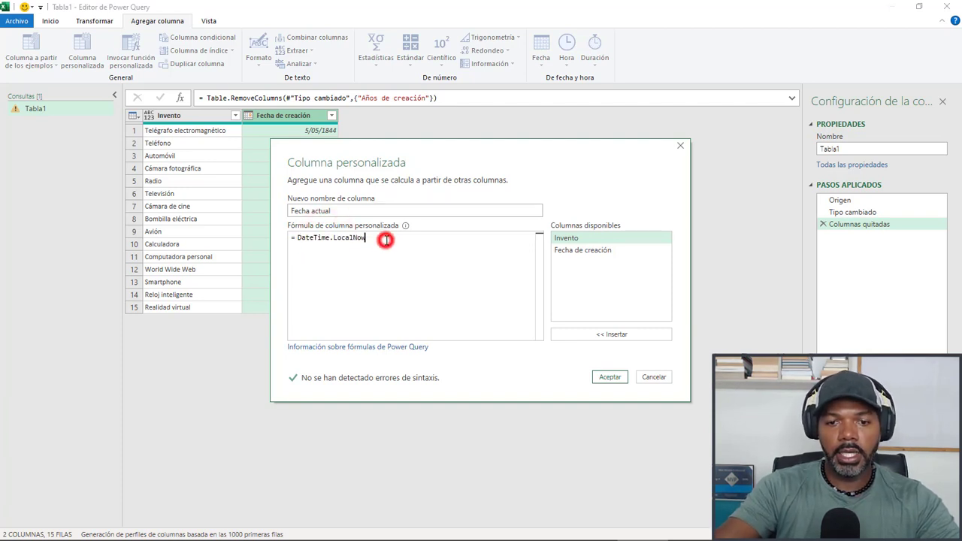
{"action": "type", "text": "()"}
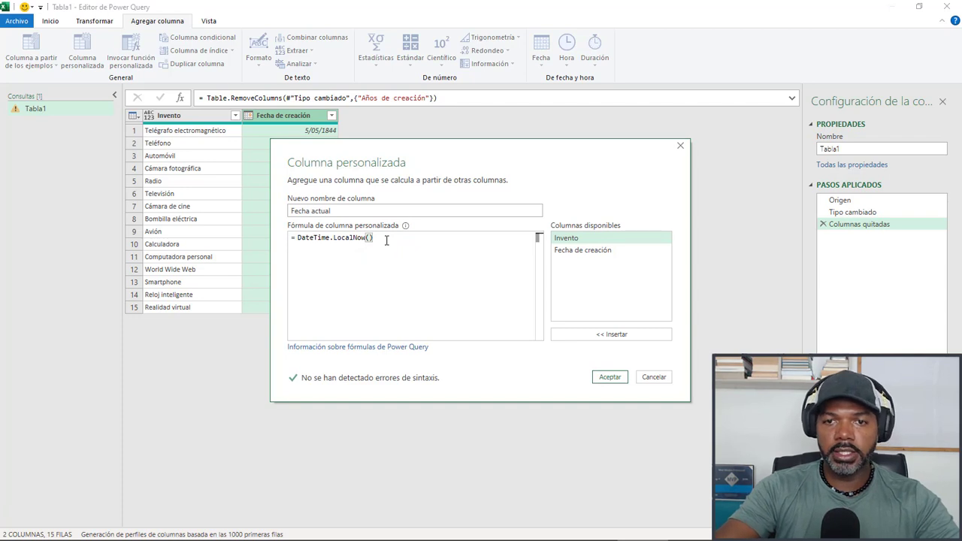
{"action": "left_click", "coordinate": [394, 384]}
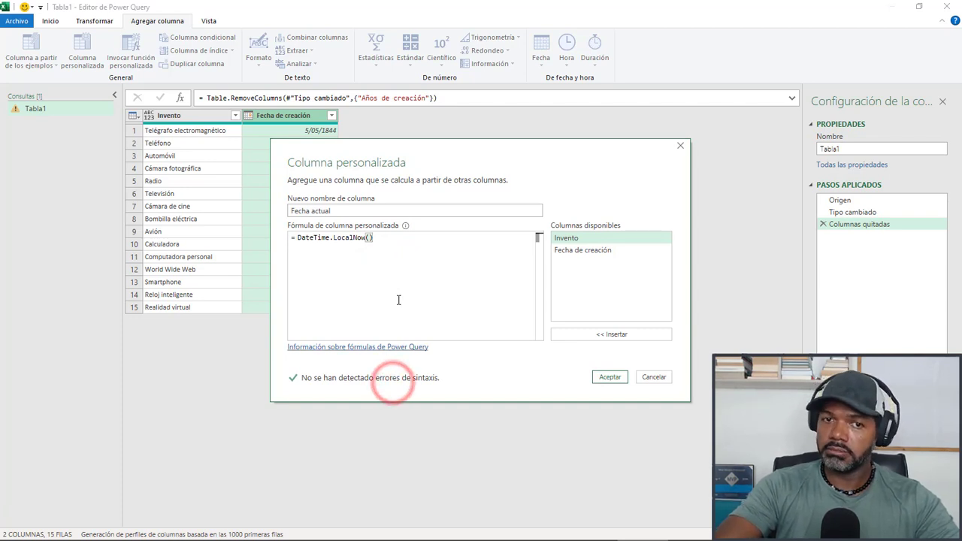
{"action": "left_click", "coordinate": [610, 378]}
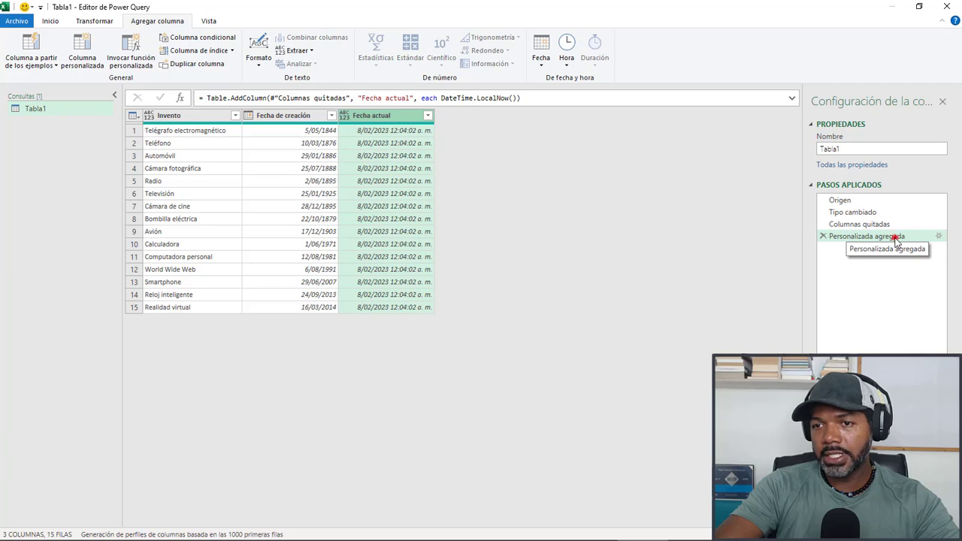
Step: Reopen the Fecha actual custom column's formula and insert the DateTime.Date function before DateTime.LocalNow()
{"action": "left_click", "coordinate": [939, 237]}
{"action": "left_click", "coordinate": [482, 145]}
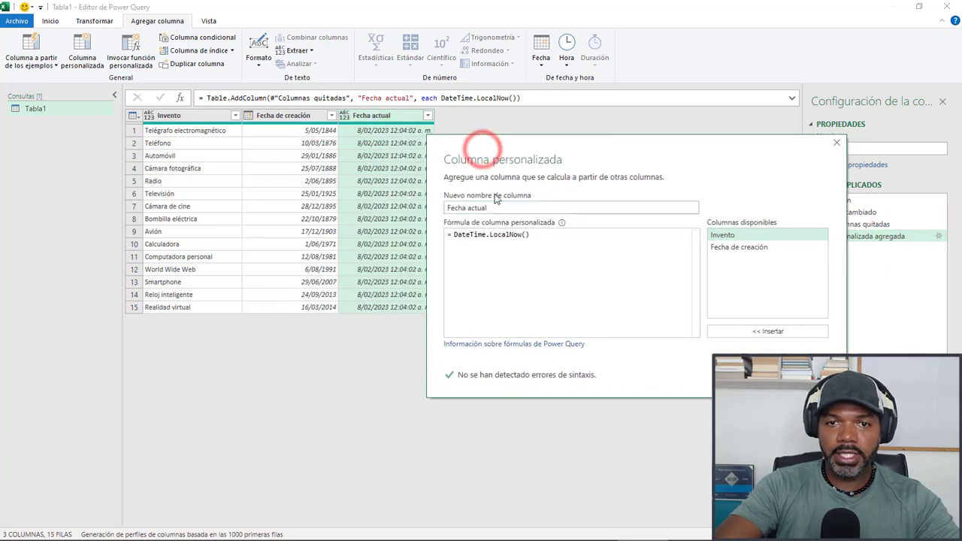
{"action": "left_click", "coordinate": [454, 236]}
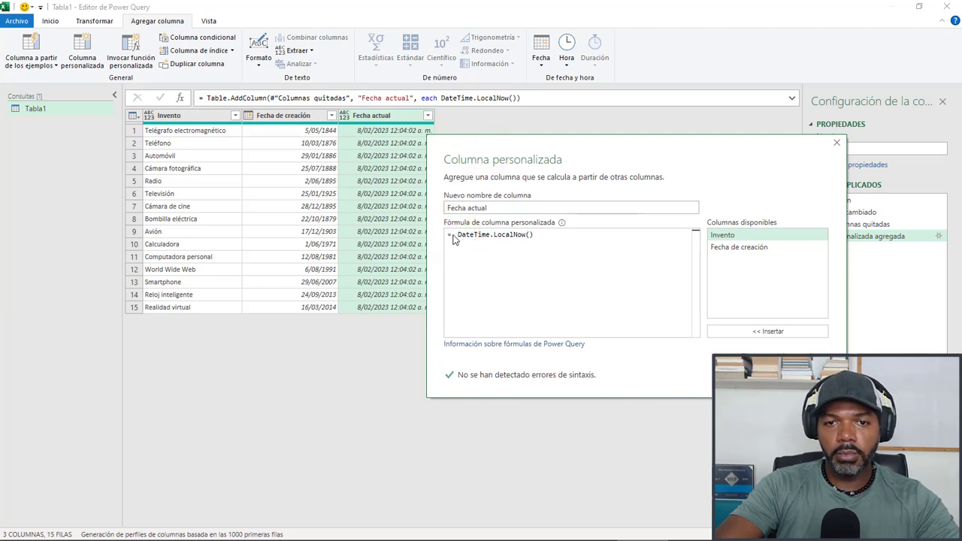
{"action": "left_click", "coordinate": [455, 236]}
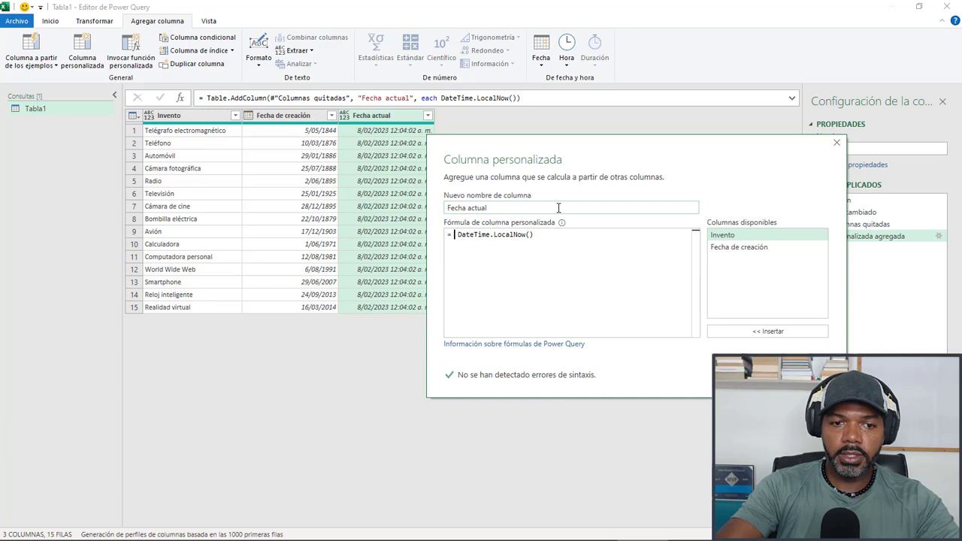
{"action": "type", "text": "da"}
{"action": "key", "text": "BackSpace"}
{"action": "key", "text": "BackSpace"}
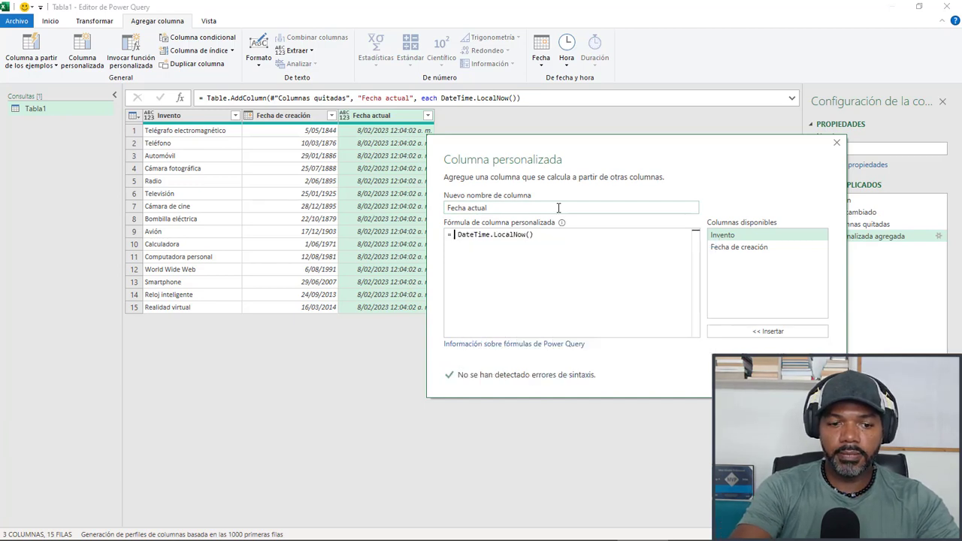
{"action": "type", "text": "Date"}
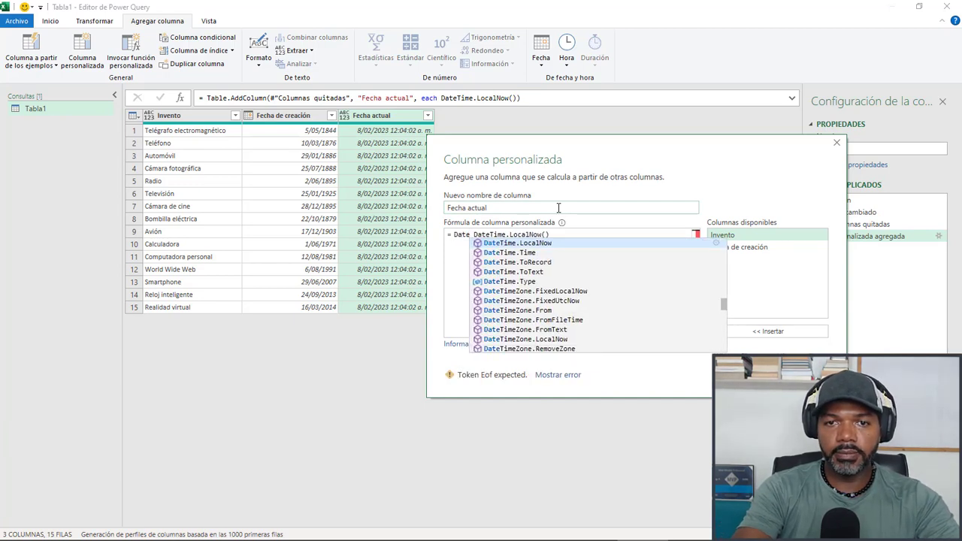
{"action": "type", "text": "time."}
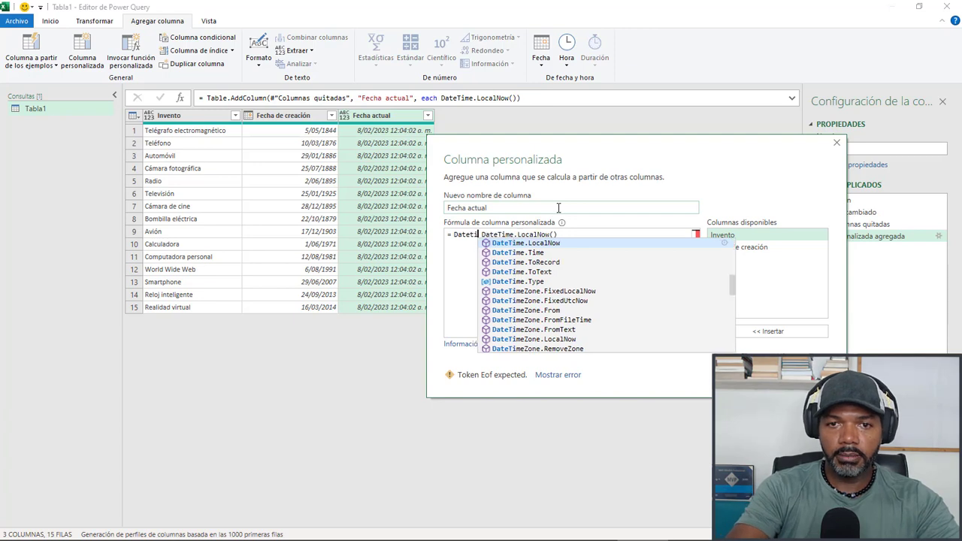
{"action": "type", "text": "Date"}
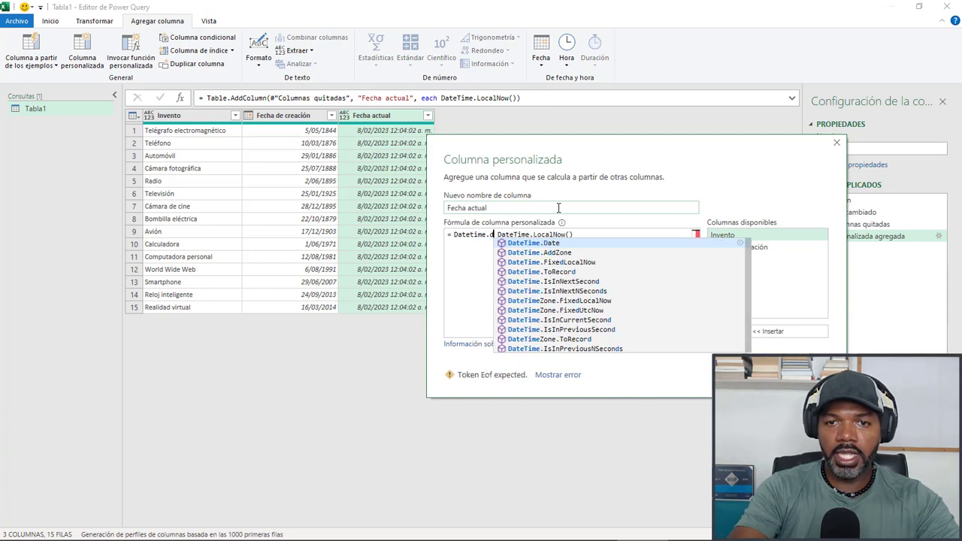
{"action": "key", "text": "Tab"}
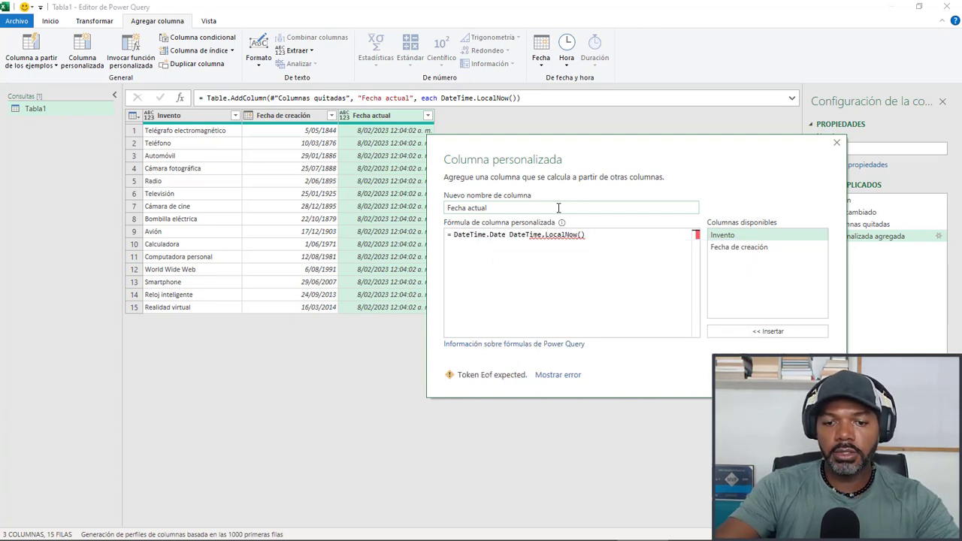
Step: Enclose DateTime.LocalNow() in parentheses so the formula reads = DateTime.Date(DateTime.LocalNow()), and apply it to the column
{"action": "type", "text": "("}
{"action": "key", "text": "Delete"}
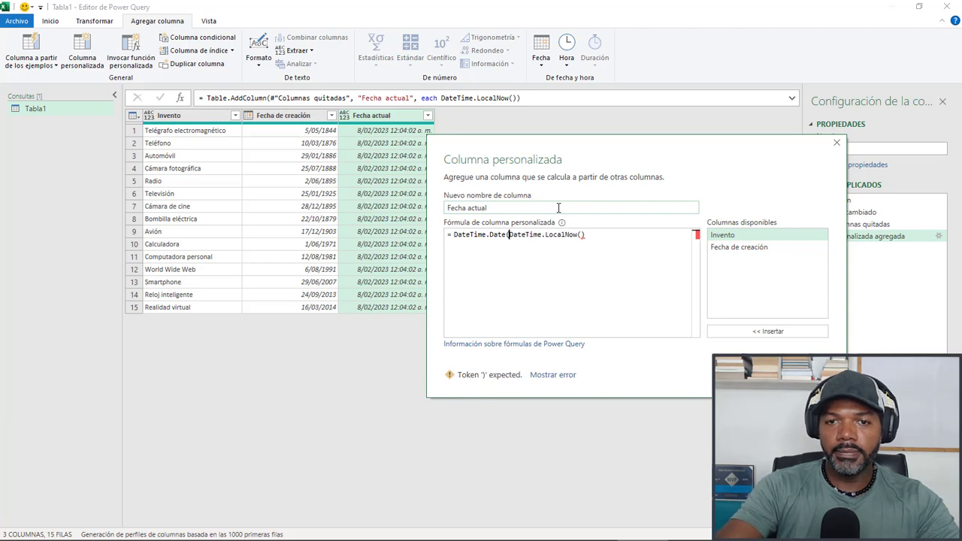
{"action": "left_click", "coordinate": [610, 234]}
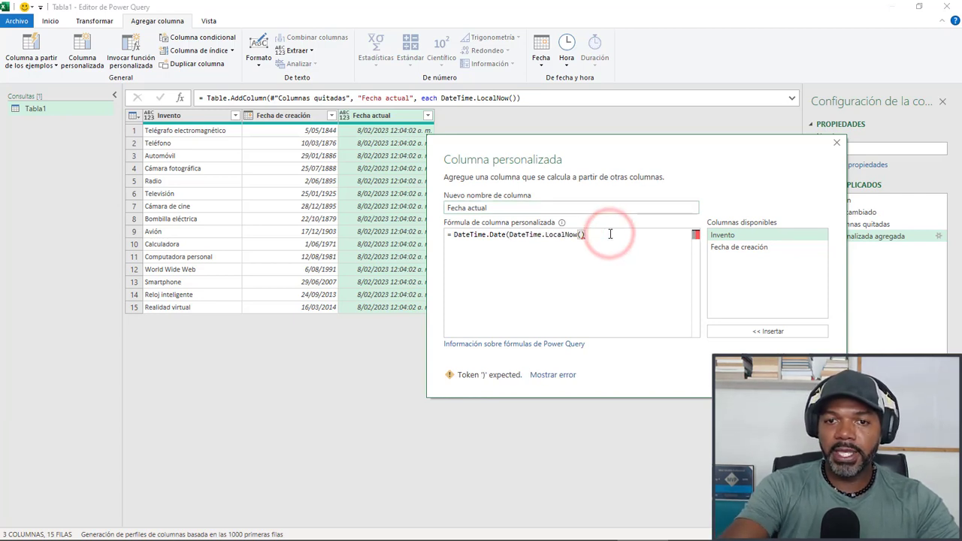
{"action": "type", "text": ")"}
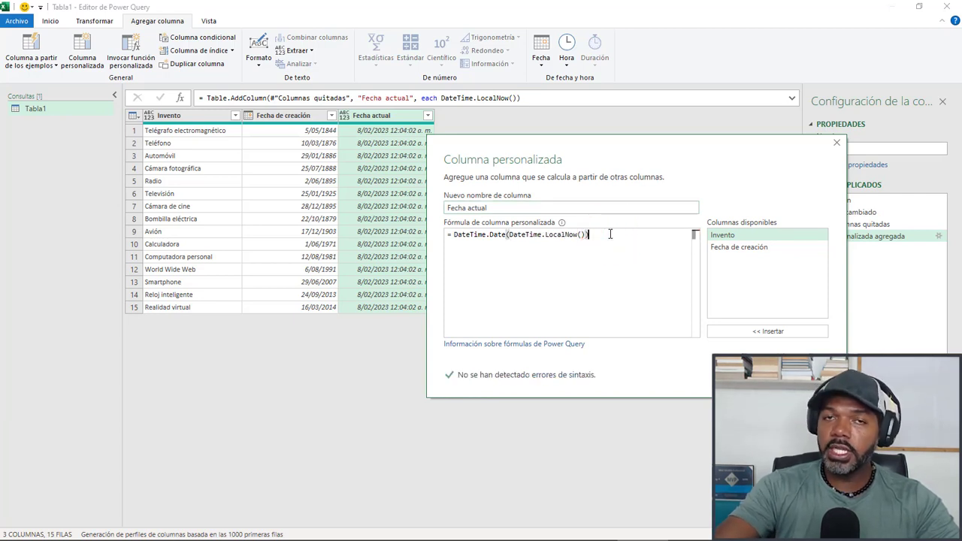
{"action": "left_click", "coordinate": [555, 381]}
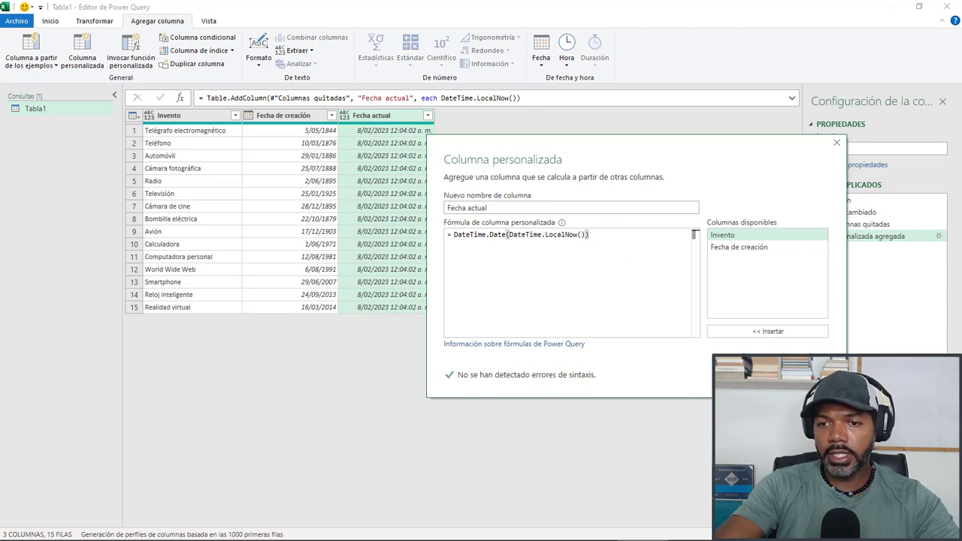
{"action": "left_click", "coordinate": [752, 380]}
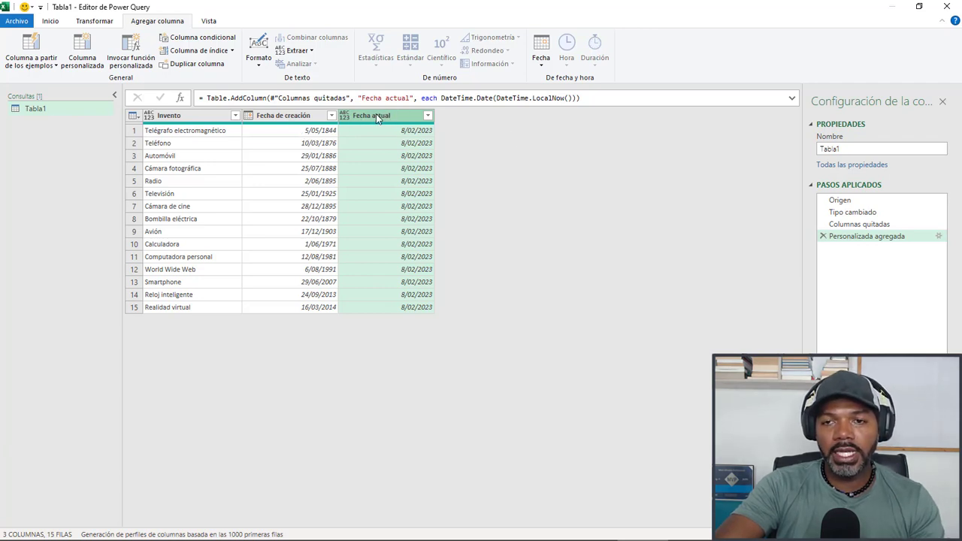
Step: Edit the custom column step again and rename the column Años transcurridos
{"action": "left_click", "coordinate": [939, 237]}
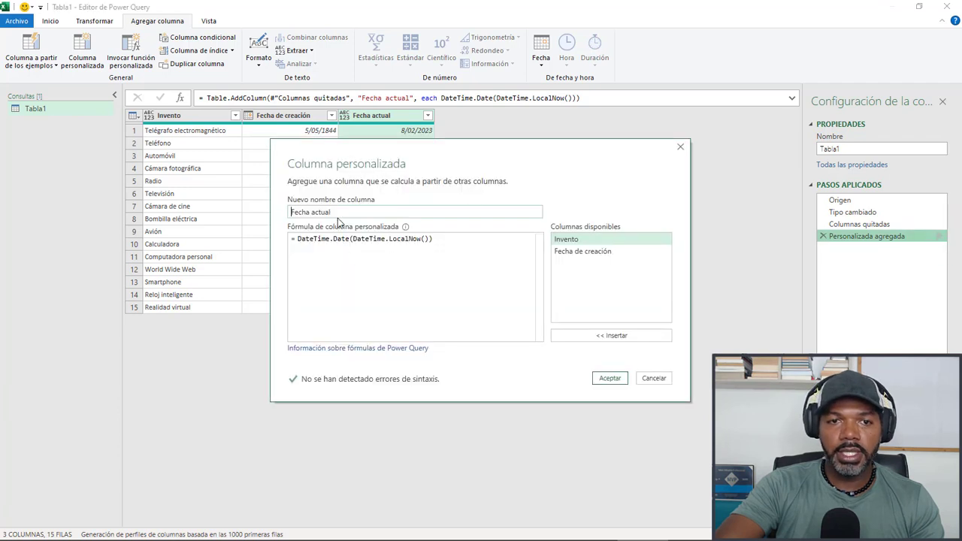
{"action": "left_click_drag", "start_coordinate": [340, 212], "coordinate": [297, 213]}
{"action": "type", "text": "Años"}
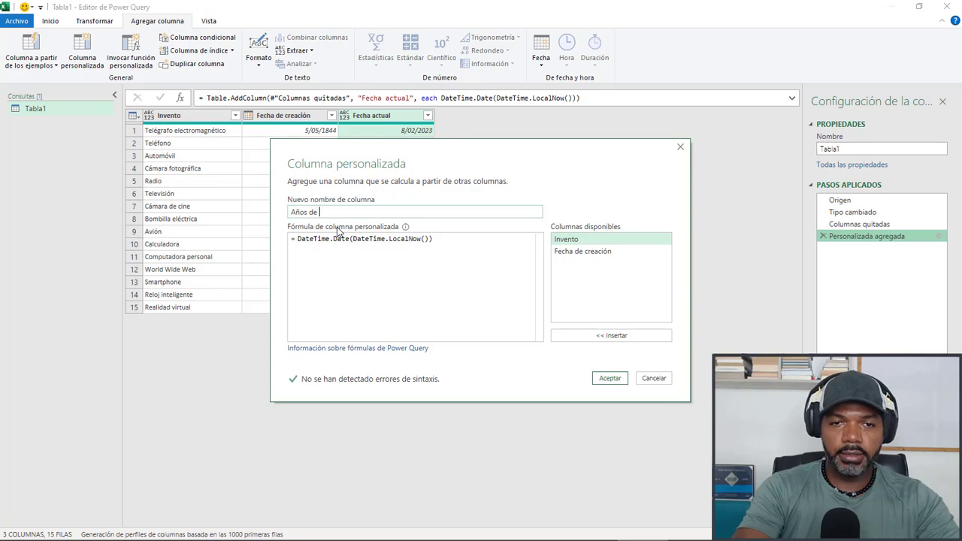
{"action": "key", "text": "BackSpace"}
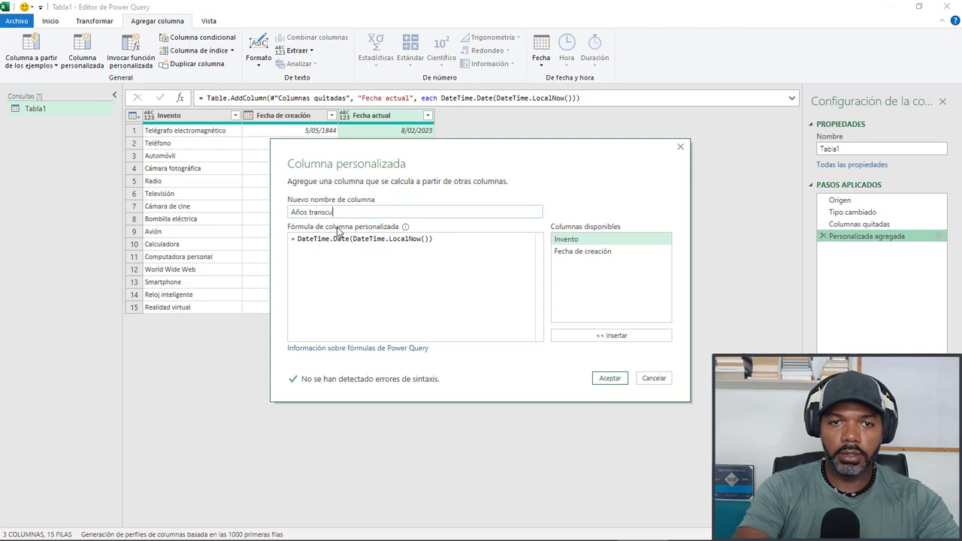
{"action": "type", "text": "transcurridos"}
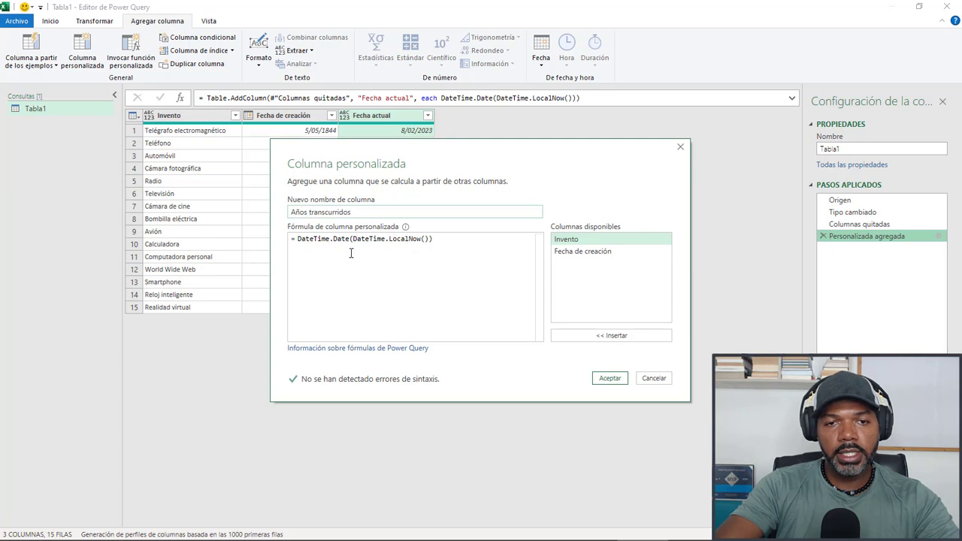
Step: Subtract the creation date in the custom column formula: = DateTime.Date(DateTime.LocalNow())-[Fecha de creación]
{"action": "left_click", "coordinate": [442, 238]}
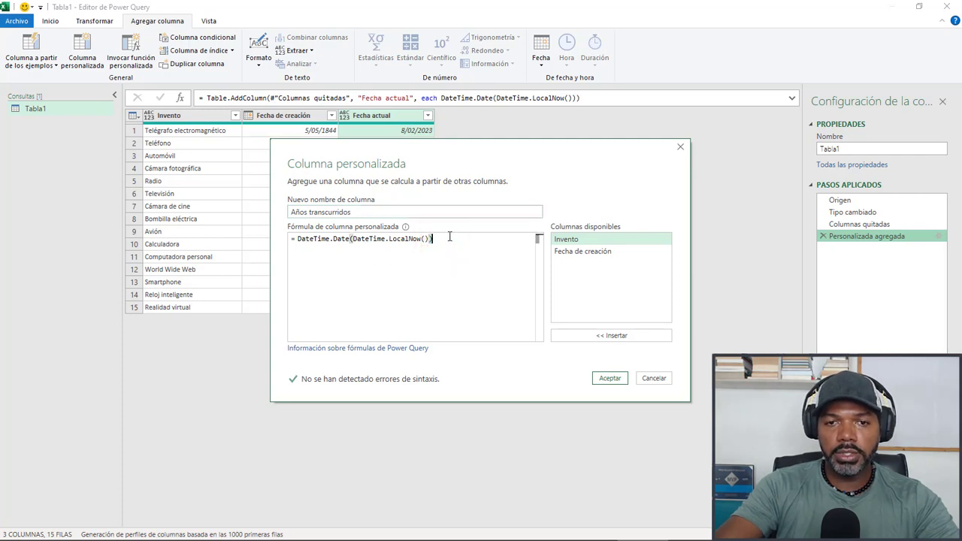
{"action": "type", "text": "-"}
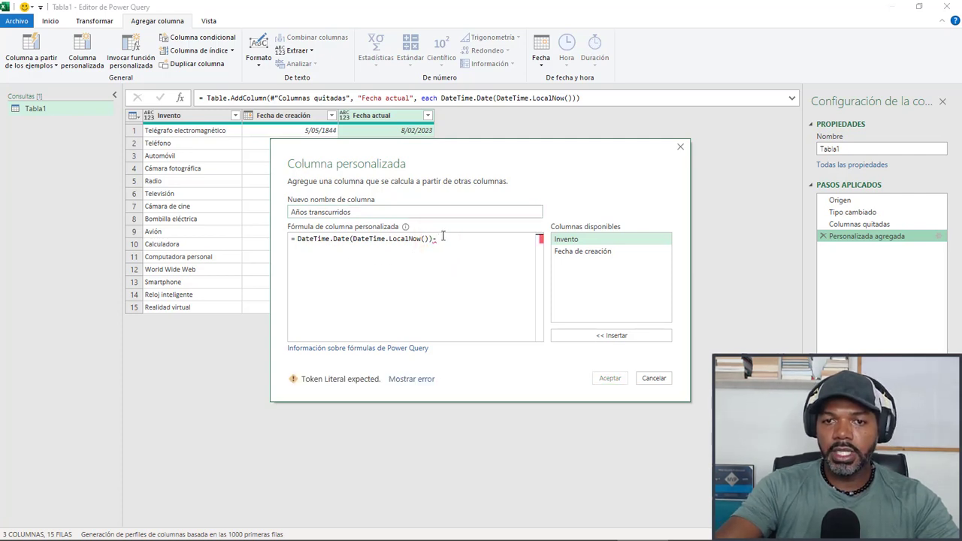
{"action": "double_click", "coordinate": [579, 252]}
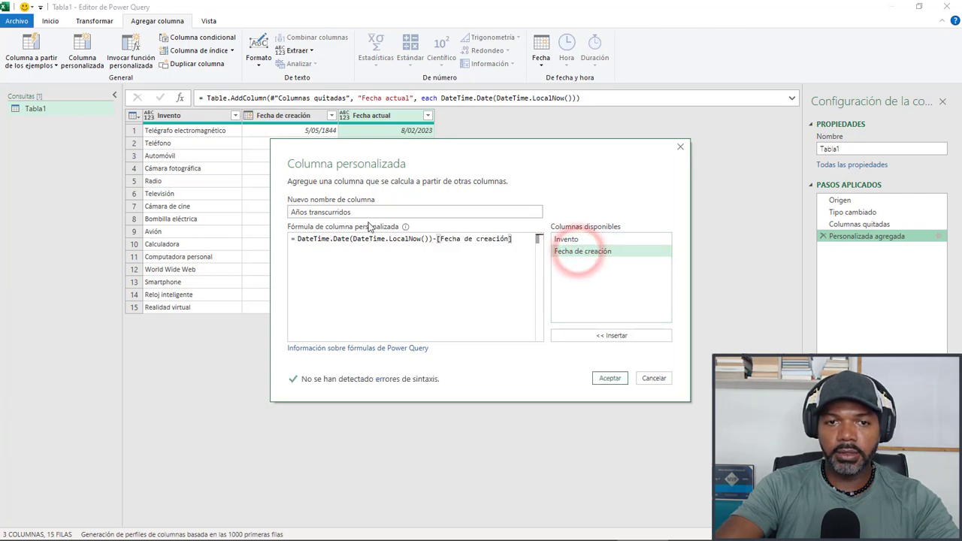
Step: Change the custom column's name to Años de creación and apply the edited column definition
{"action": "double_click", "coordinate": [342, 213]}
{"action": "type", "text": "de"}
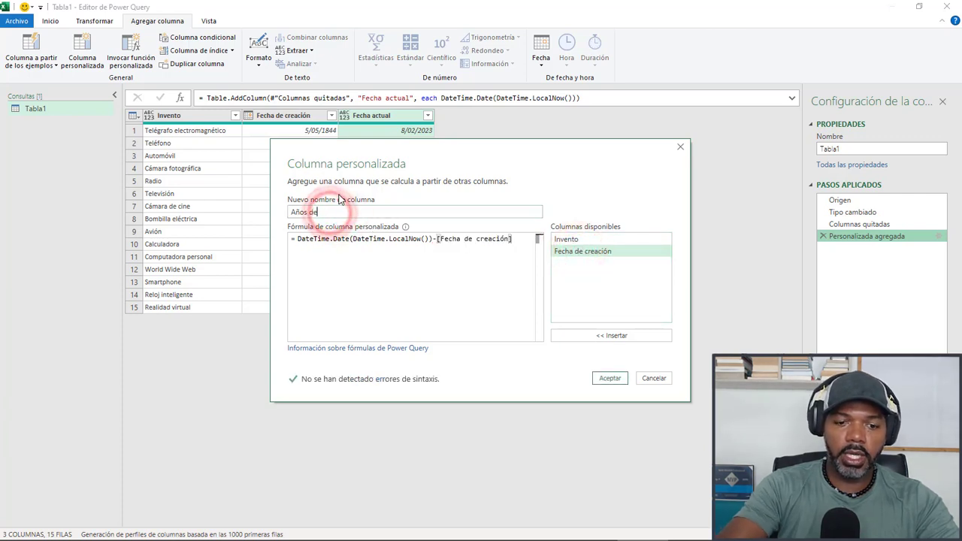
{"action": "type", "text": " creaci"}
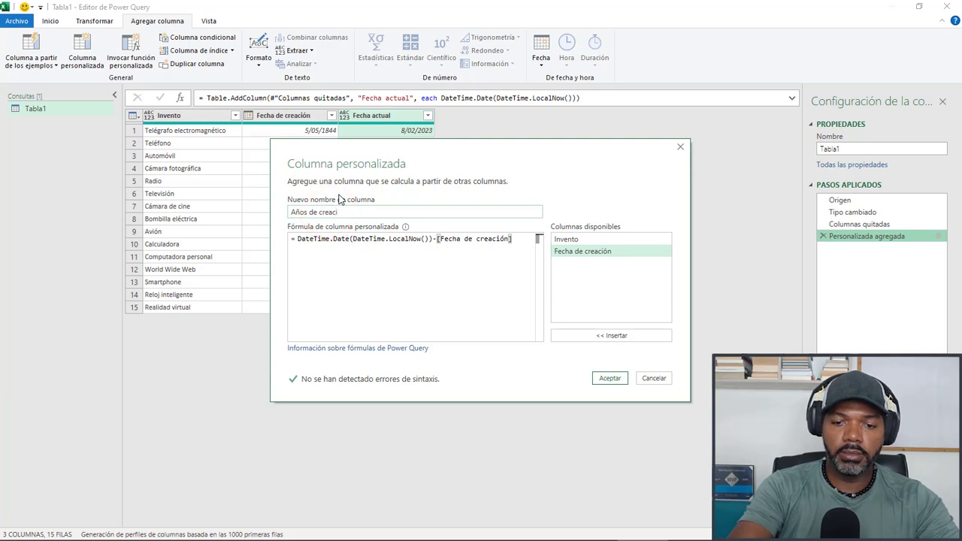
{"action": "type", "text": "ón"}
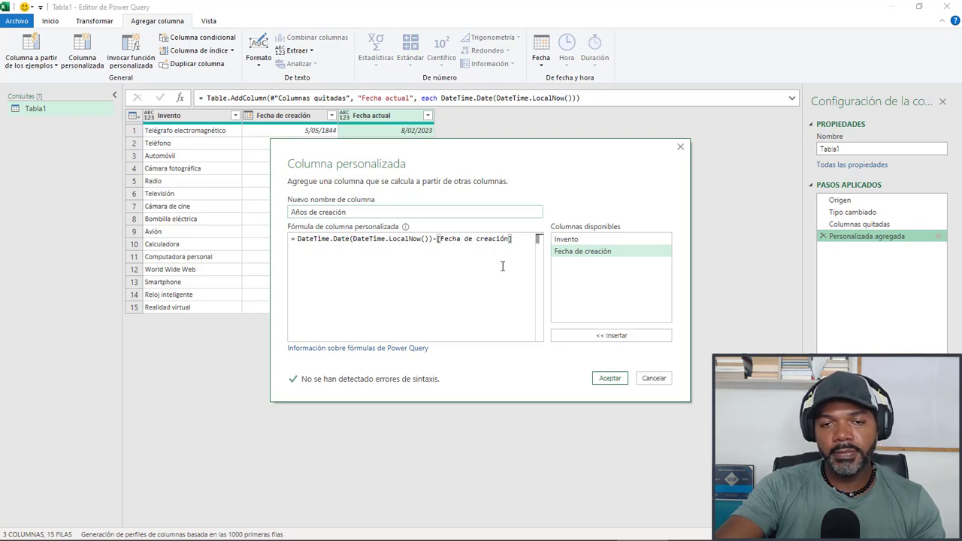
{"action": "left_click", "coordinate": [612, 384]}
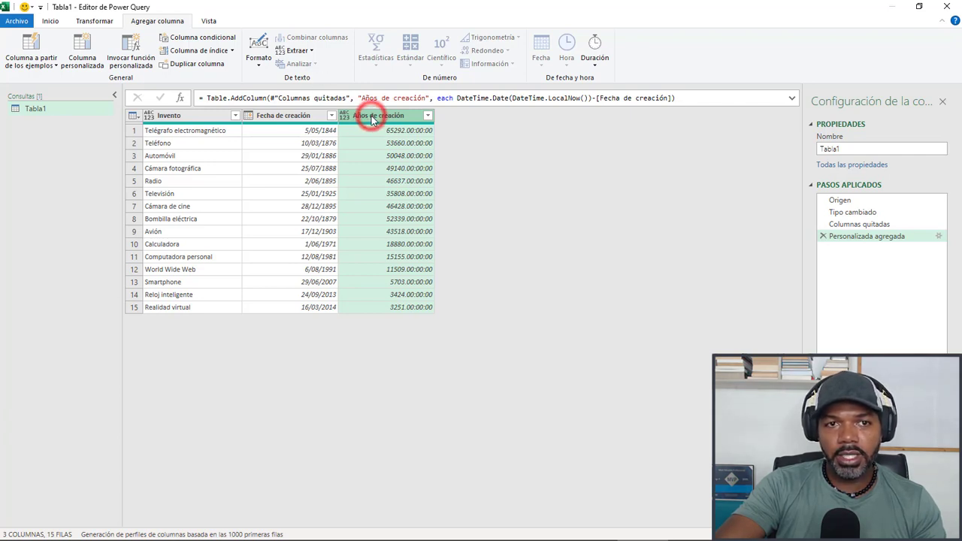
Step: Transform the Años de creación durations into total years with Total de años
{"action": "left_click", "coordinate": [108, 23]}
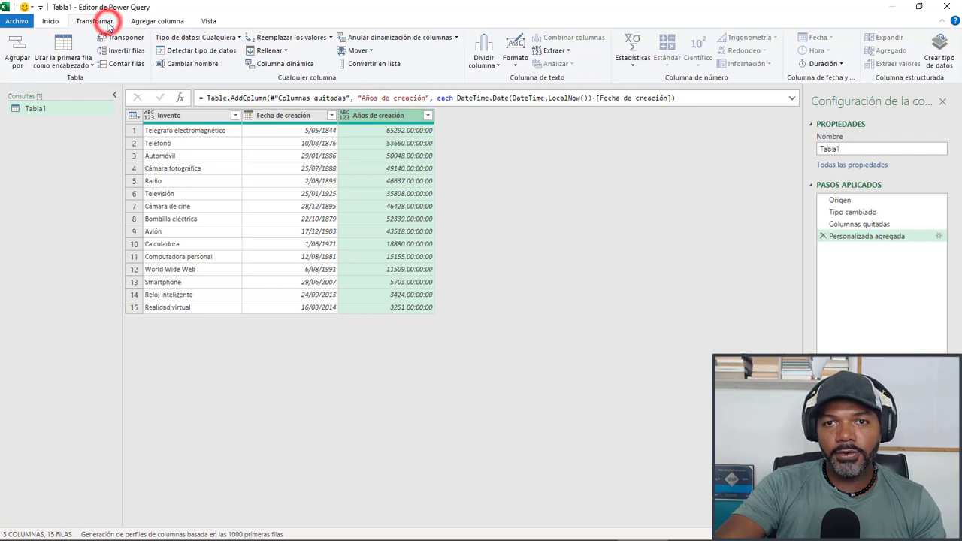
{"action": "left_click", "coordinate": [842, 64]}
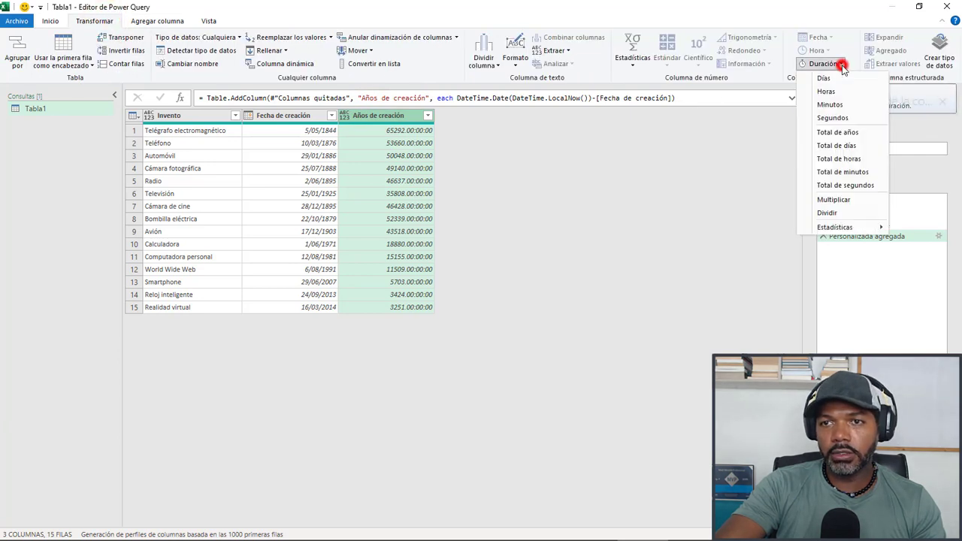
{"action": "left_click", "coordinate": [837, 132]}
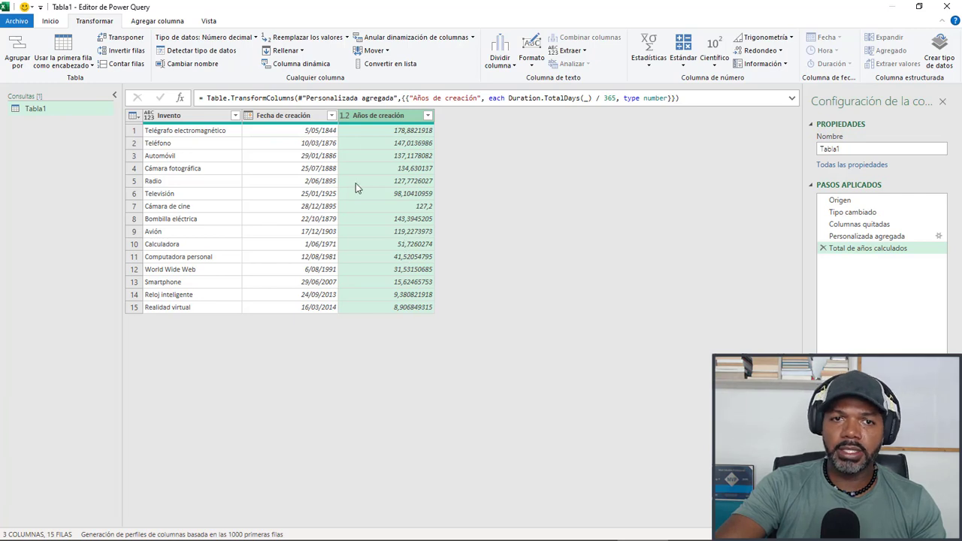
Step: Round the Años de creación values down with Redondear a la baja
{"action": "left_click", "coordinate": [345, 117]}
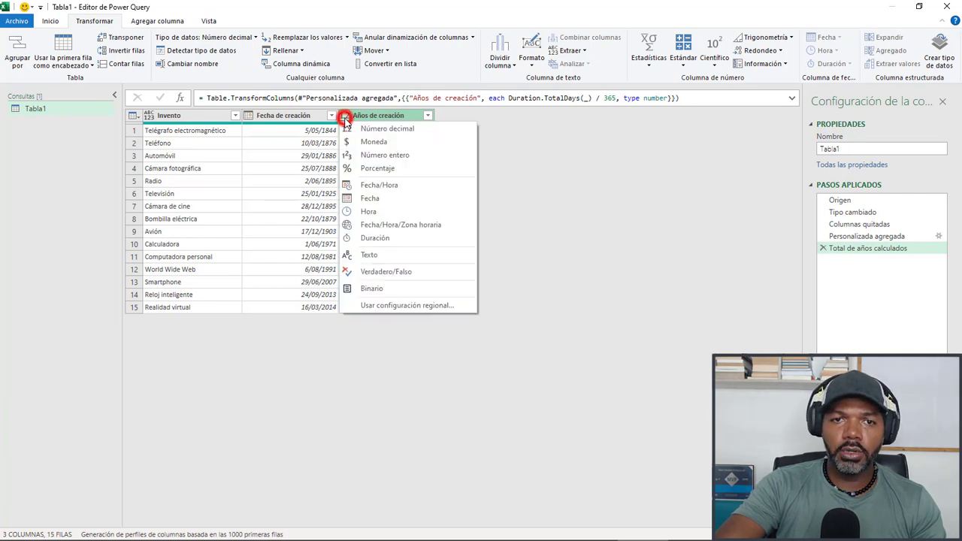
{"action": "left_click", "coordinate": [390, 115]}
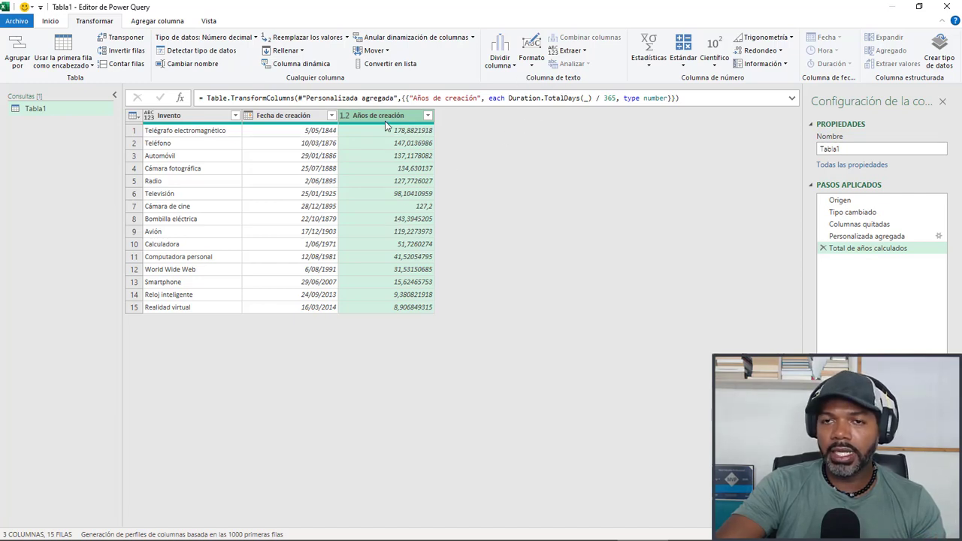
{"action": "left_click", "coordinate": [780, 51]}
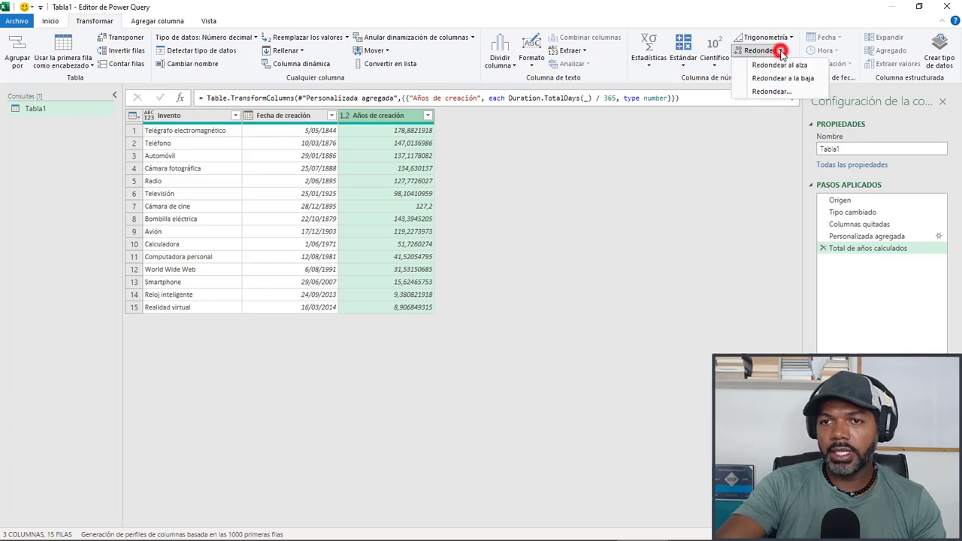
{"action": "left_click", "coordinate": [779, 80]}
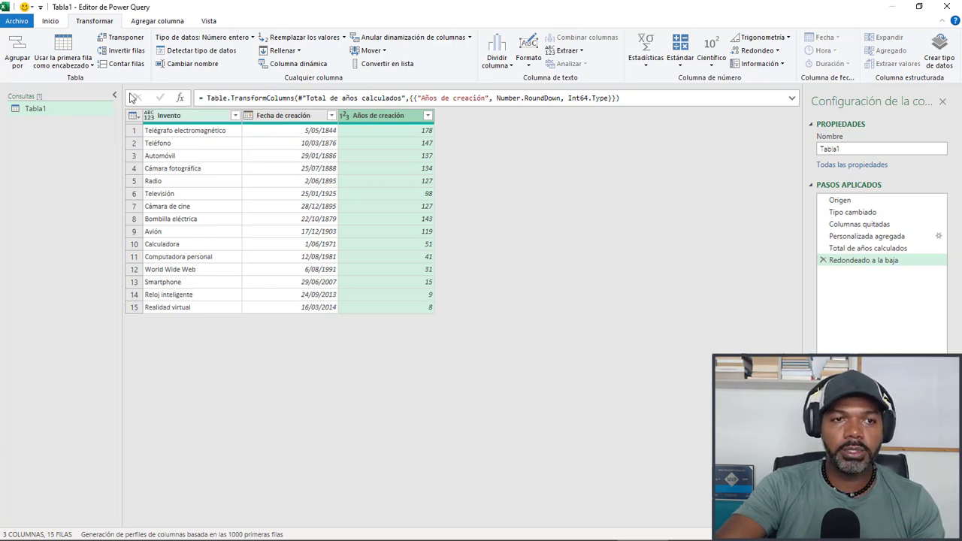
Step: Load the query result as a table on the existing Datos worksheet starting at cell F6, and close the queries pane
{"action": "left_click", "coordinate": [50, 21]}
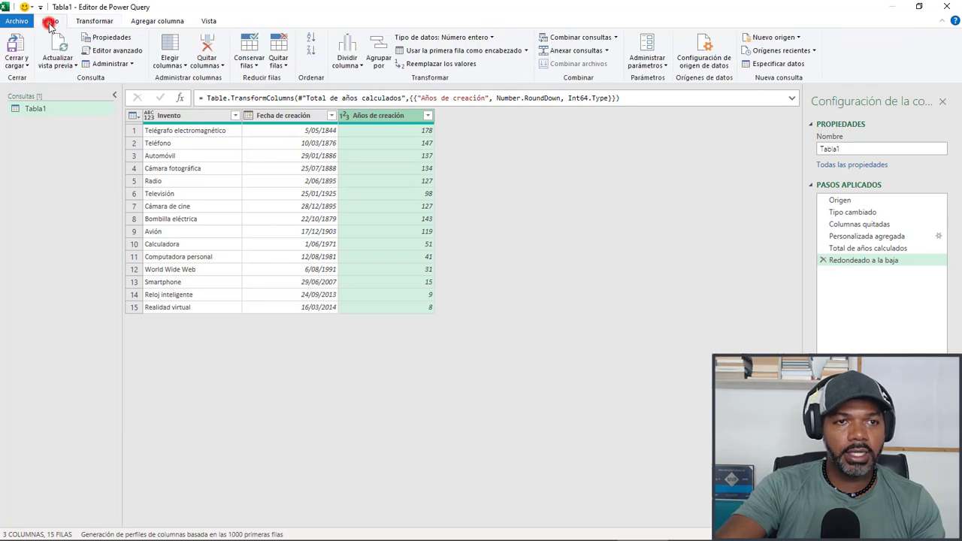
{"action": "left_click", "coordinate": [17, 61]}
{"action": "left_click", "coordinate": [53, 92]}
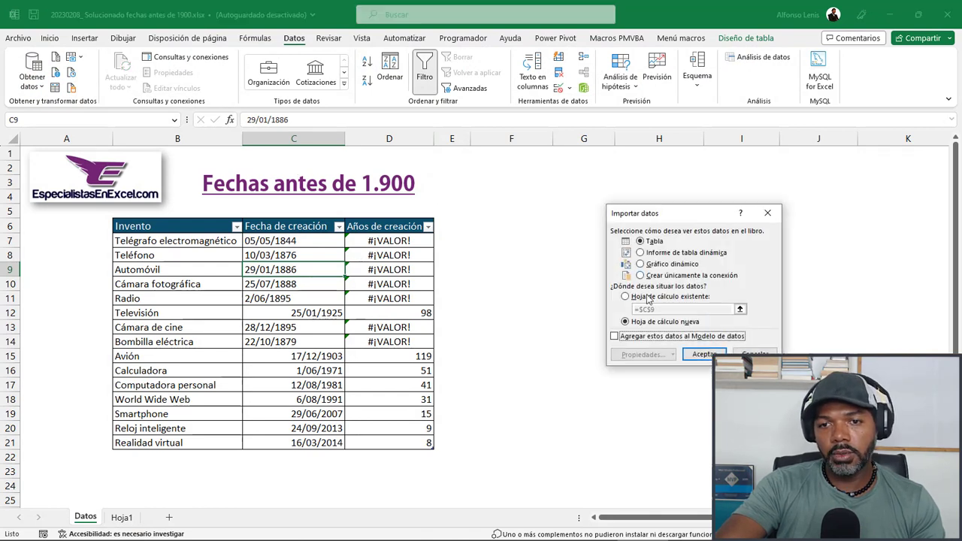
{"action": "left_click", "coordinate": [624, 296]}
{"action": "left_click", "coordinate": [644, 309]}
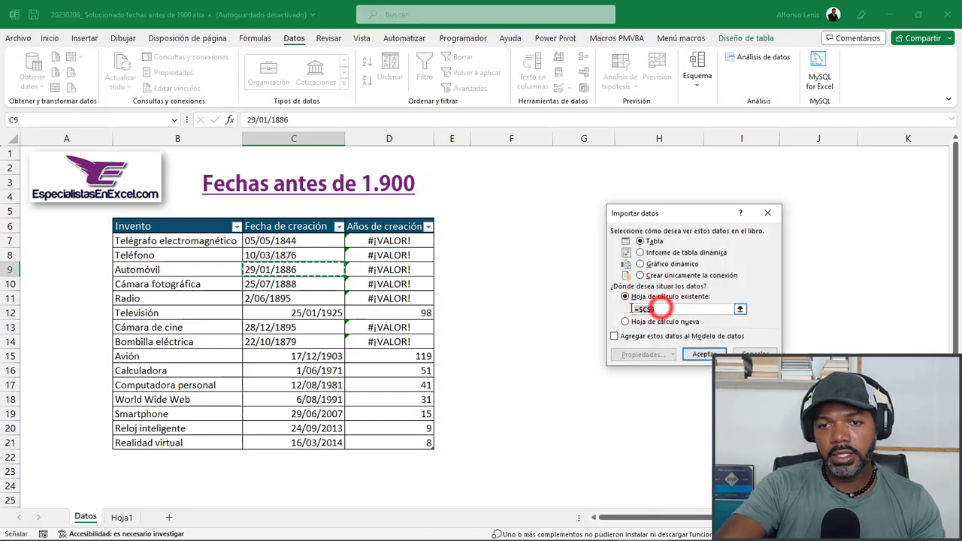
{"action": "left_click", "coordinate": [496, 225]}
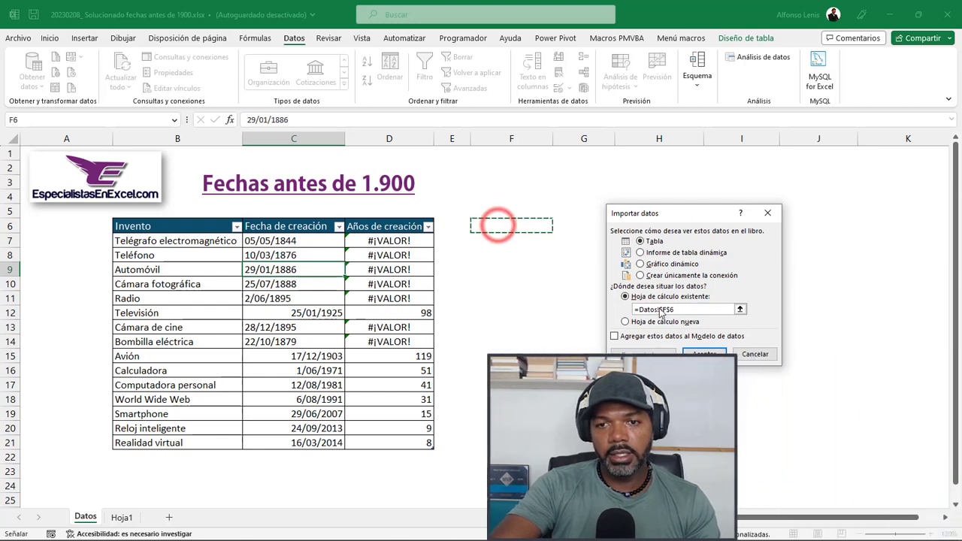
{"action": "left_click", "coordinate": [704, 354]}
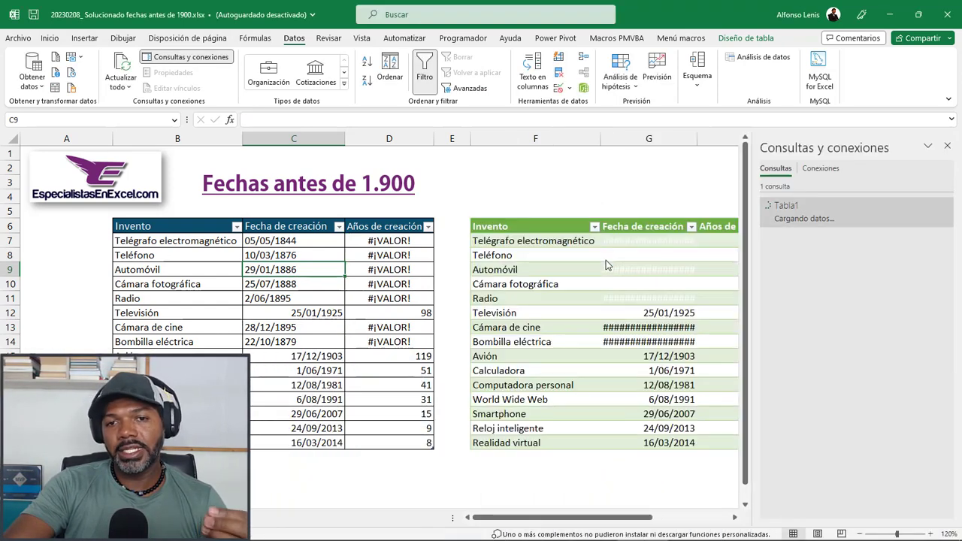
{"action": "left_click", "coordinate": [650, 256]}
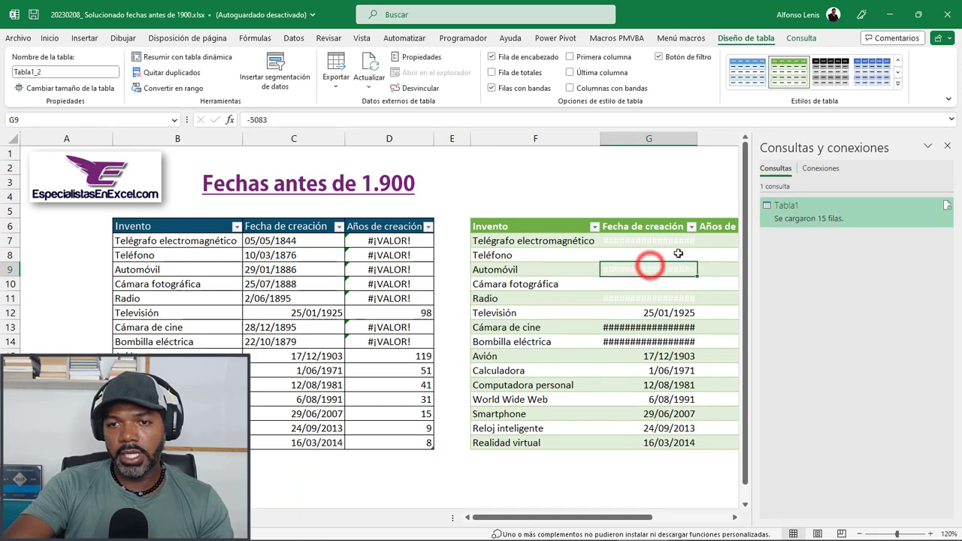
{"action": "left_click", "coordinate": [946, 147]}
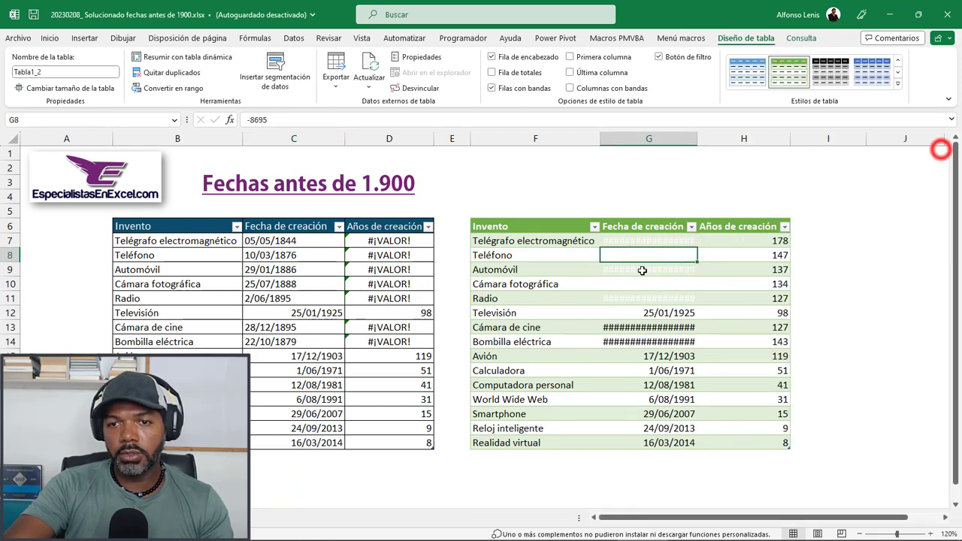
Step: Set the font color of the whole loaded table, including its header row, to black
{"action": "scroll", "coordinate": [939, 148], "scroll_direction": "down", "scroll_amount": 1}
{"action": "left_click_drag", "start_coordinate": [525, 183], "coordinate": [757, 400]}
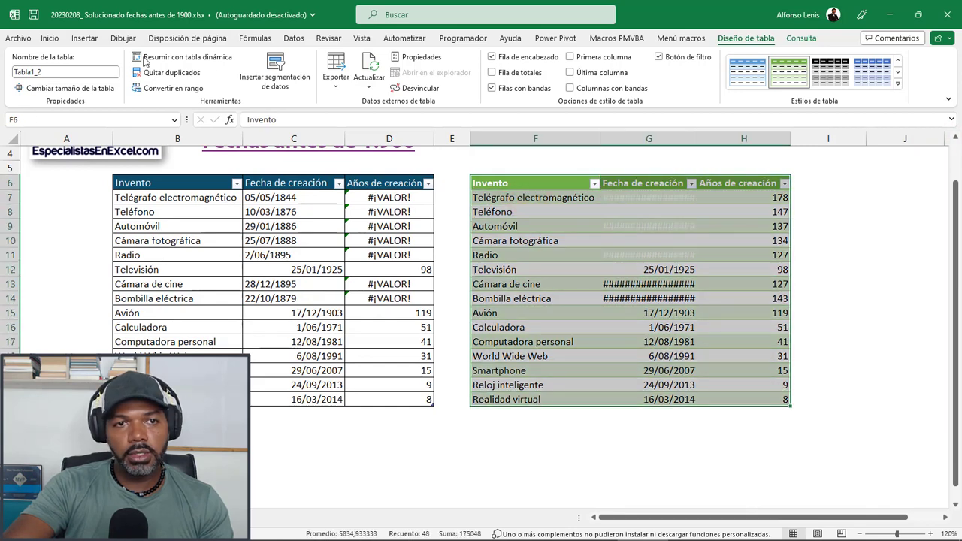
{"action": "left_click", "coordinate": [51, 38]}
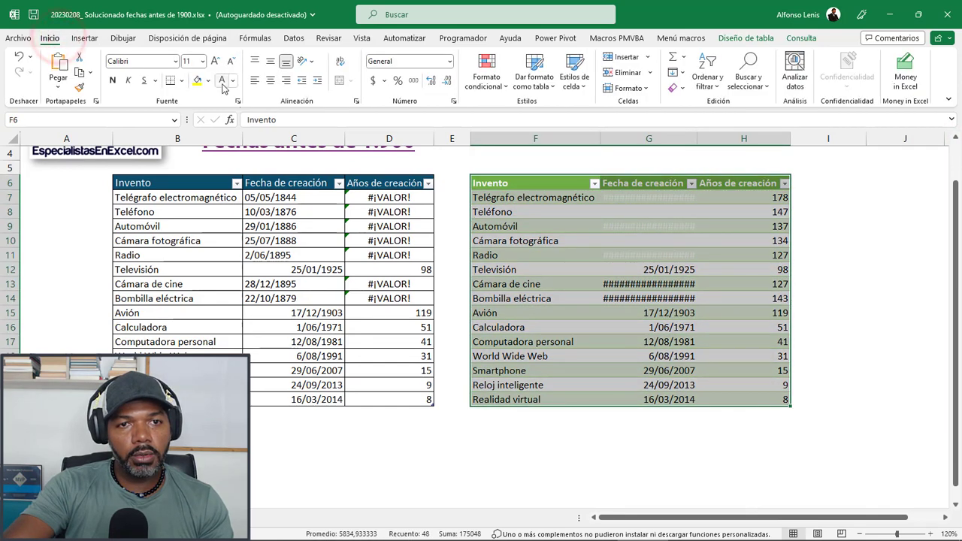
{"action": "left_click", "coordinate": [233, 81]}
{"action": "left_click", "coordinate": [230, 98]}
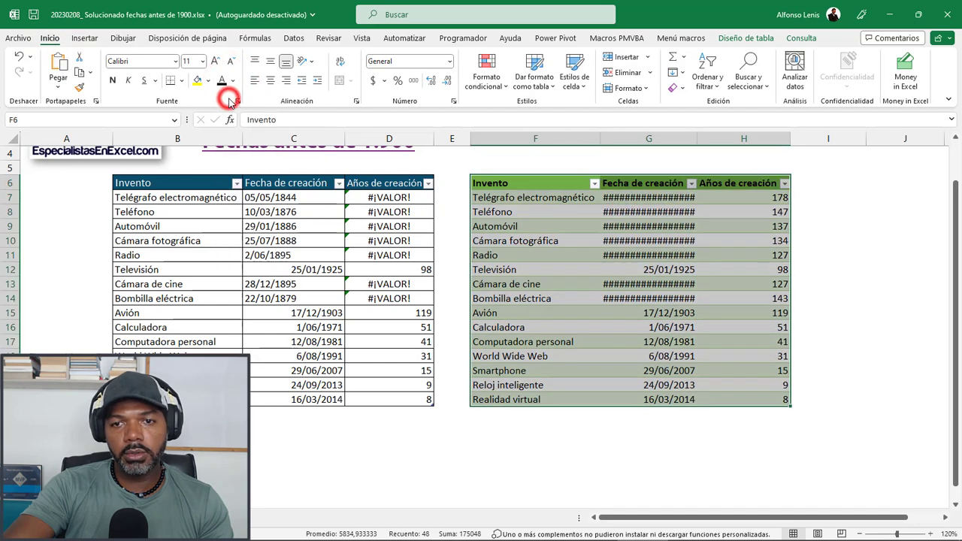
{"action": "left_click", "coordinate": [653, 224]}
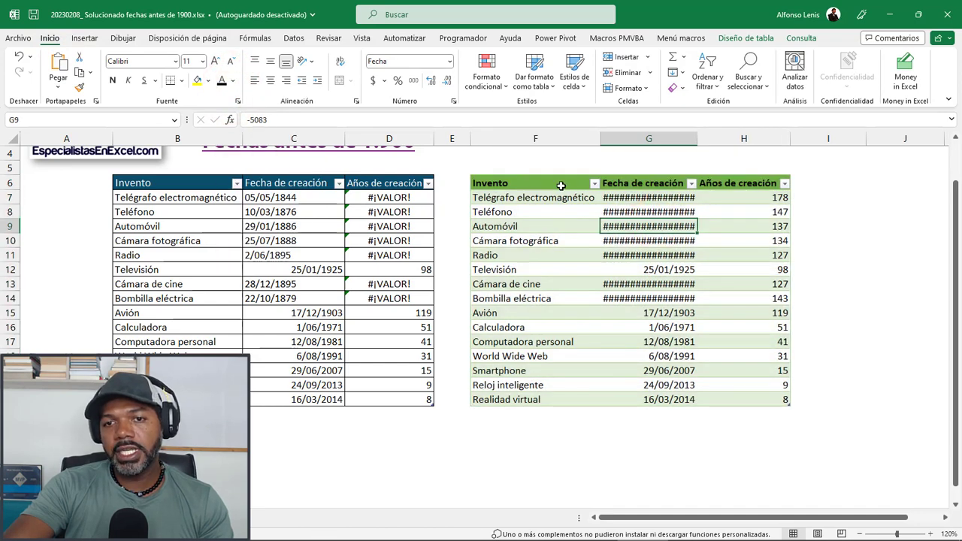
Step: Apply the table style Verde, Estilo de tabla claro 14 to the loaded table
{"action": "left_click_drag", "start_coordinate": [560, 186], "coordinate": [735, 393]}
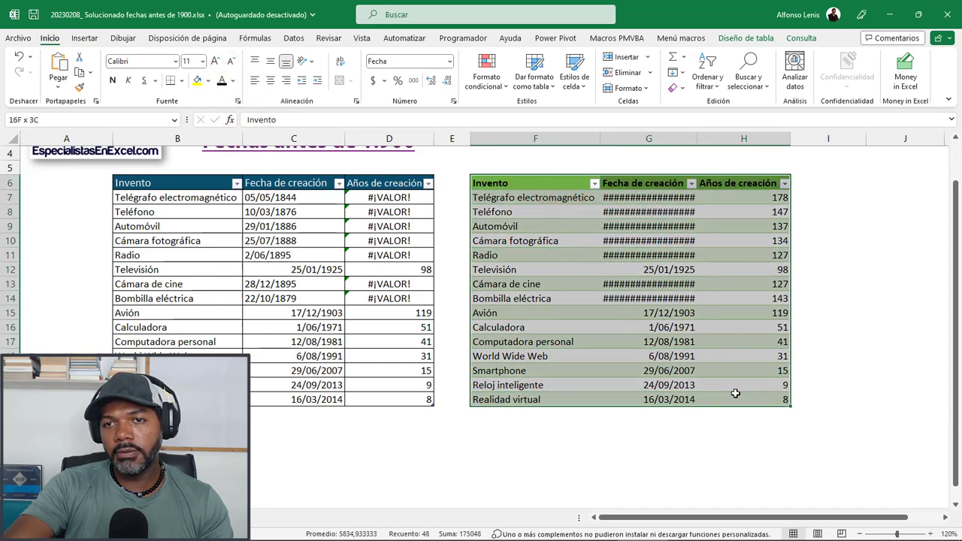
{"action": "left_click", "coordinate": [799, 39]}
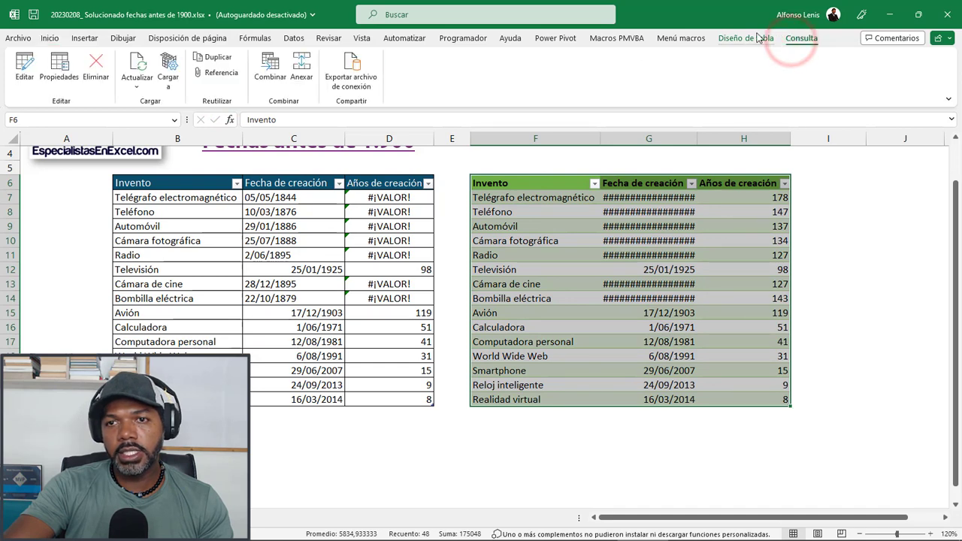
{"action": "left_click", "coordinate": [756, 37]}
{"action": "left_click", "coordinate": [898, 62]}
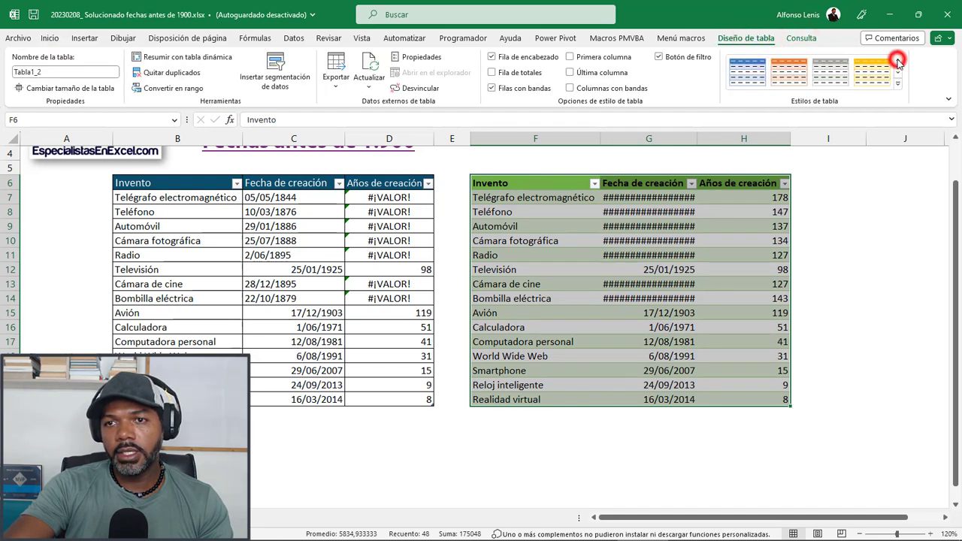
{"action": "left_click", "coordinate": [898, 84]}
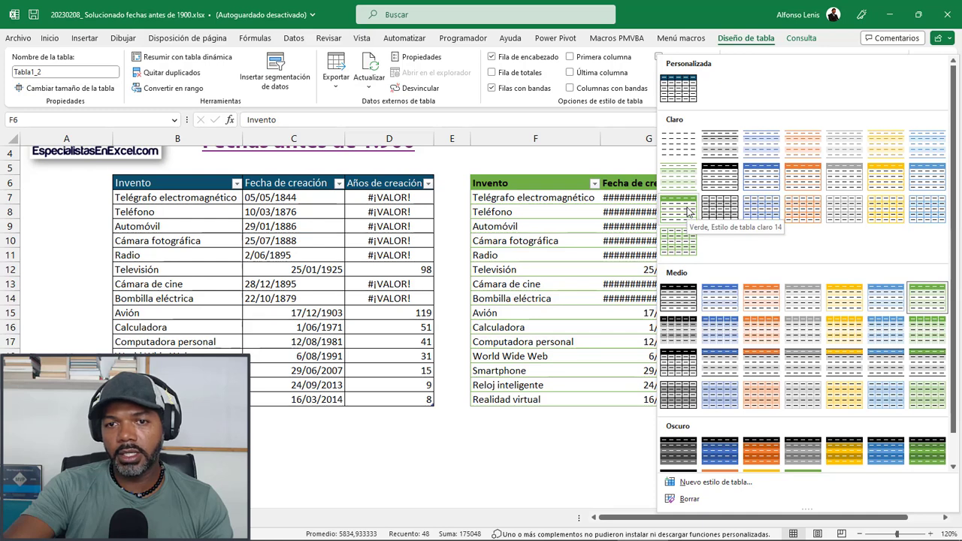
{"action": "left_click", "coordinate": [687, 212]}
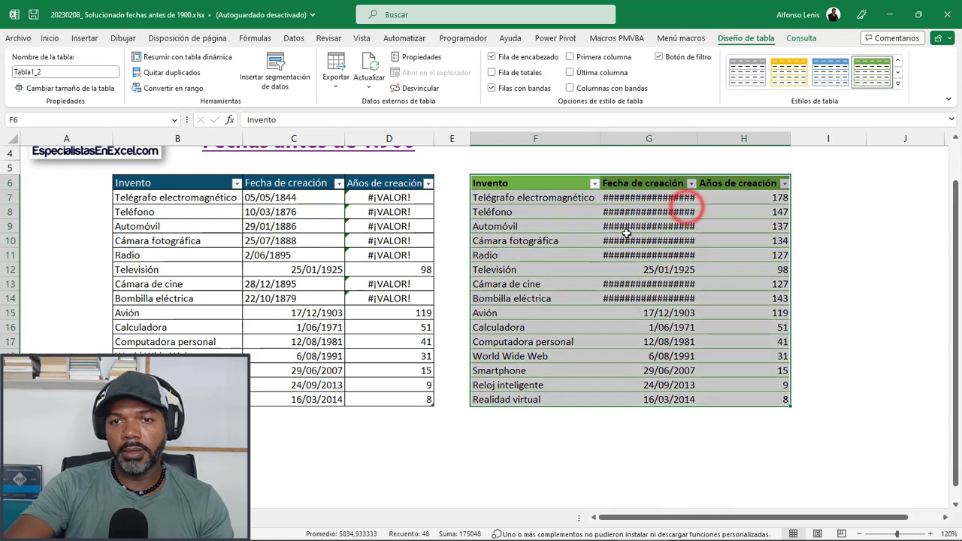
Step: Inspect the underlying values of the pre-1900 dates in the loaded table's Fecha de creación column
{"action": "left_click", "coordinate": [626, 237]}
{"action": "left_click", "coordinate": [691, 141]}
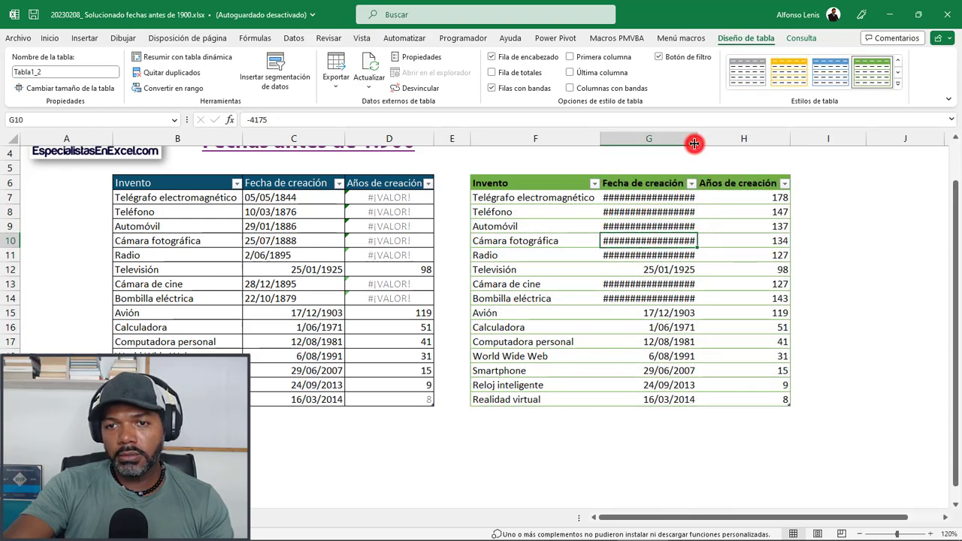
{"action": "left_click", "coordinate": [648, 197]}
{"action": "left_click", "coordinate": [649, 214]}
{"action": "left_click", "coordinate": [651, 225]}
{"action": "left_click", "coordinate": [655, 257]}
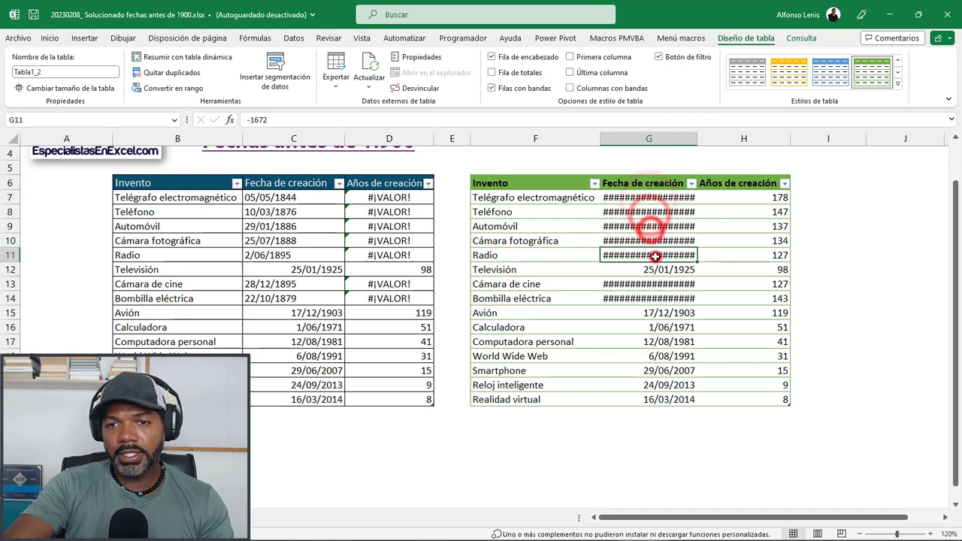
Step: Set the font color of the loaded table's three header cells to white
{"action": "left_click", "coordinate": [561, 185]}
{"action": "left_click_drag", "start_coordinate": [617, 182], "coordinate": [718, 183]}
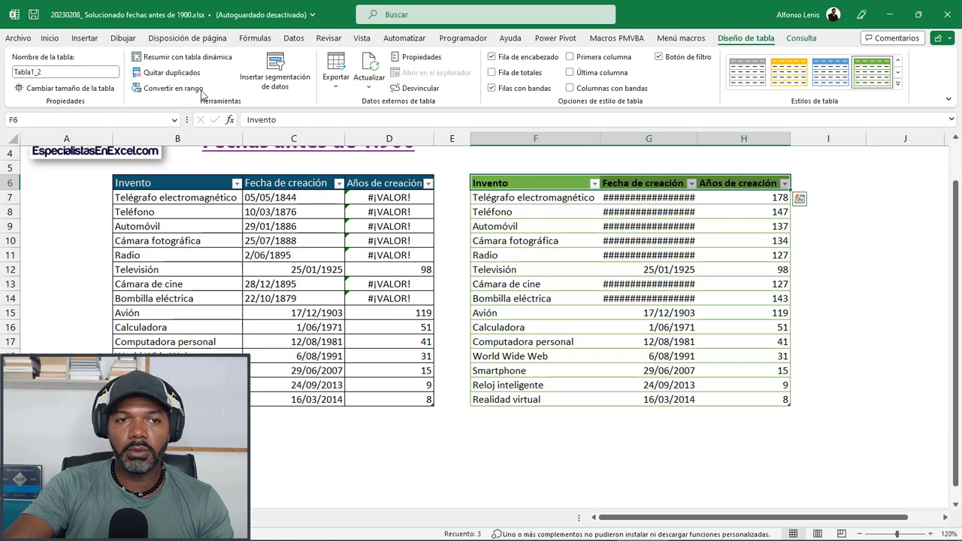
{"action": "left_click", "coordinate": [49, 37]}
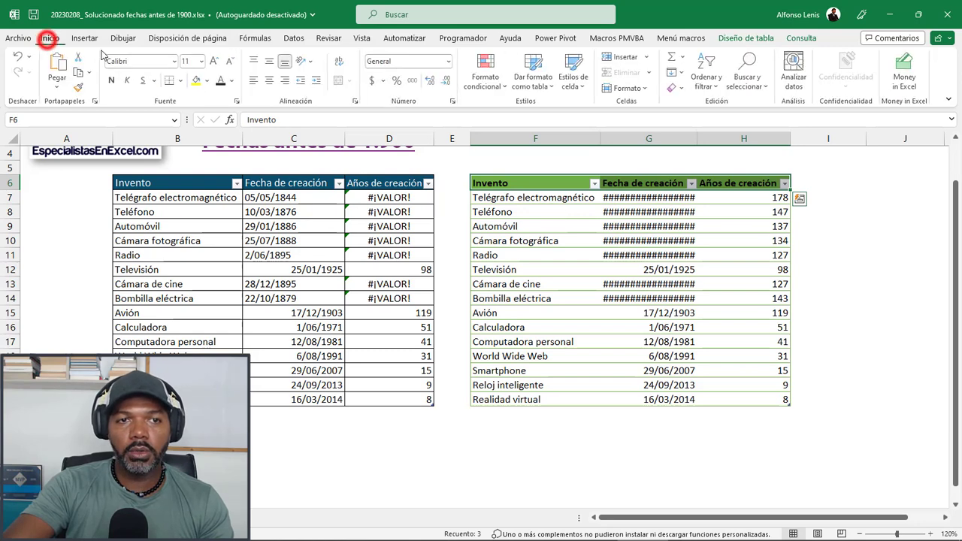
{"action": "left_click", "coordinate": [233, 80]}
{"action": "left_click", "coordinate": [223, 124]}
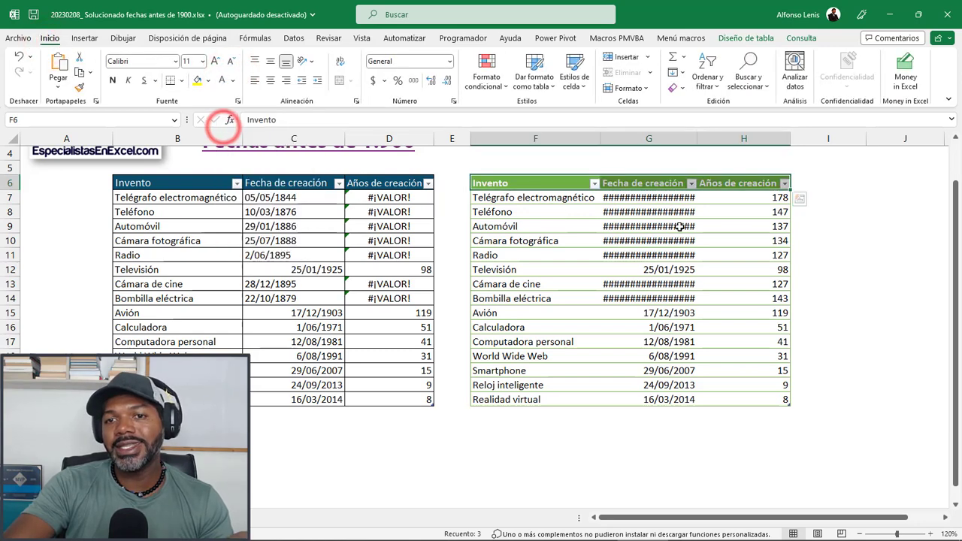
Step: Reopen the Tabla1 query in the Power Query editor and change the Fecha de creación column's data type to Texto
{"action": "left_click", "coordinate": [665, 184]}
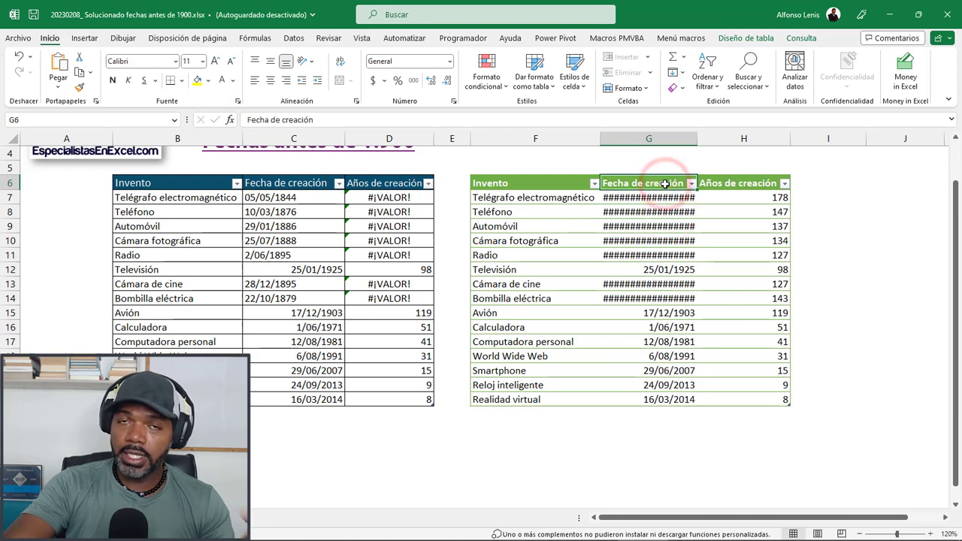
{"action": "left_click", "coordinate": [653, 201]}
{"action": "left_click", "coordinate": [647, 227]}
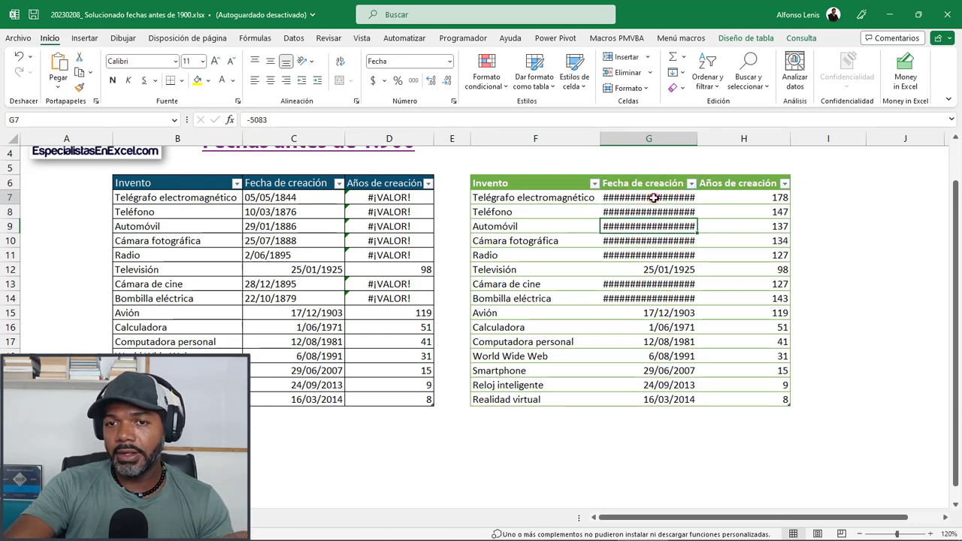
{"action": "left_click", "coordinate": [653, 199]}
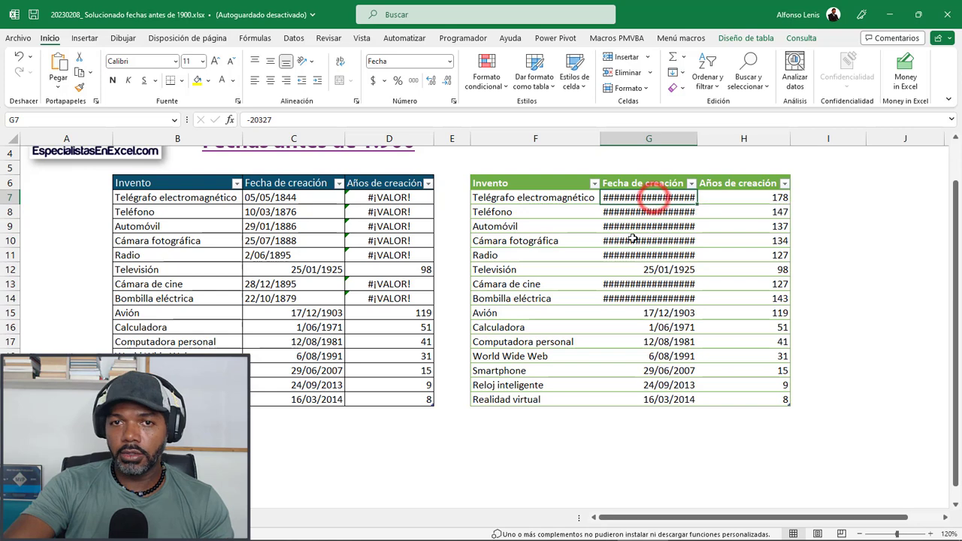
{"action": "left_click", "coordinate": [291, 40]}
{"action": "left_click", "coordinate": [191, 57]}
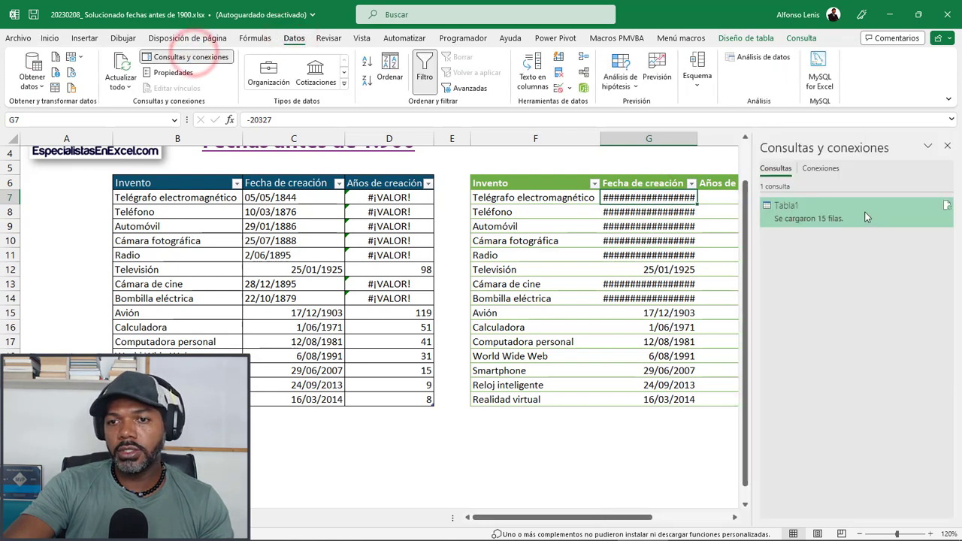
{"action": "double_click", "coordinate": [803, 218]}
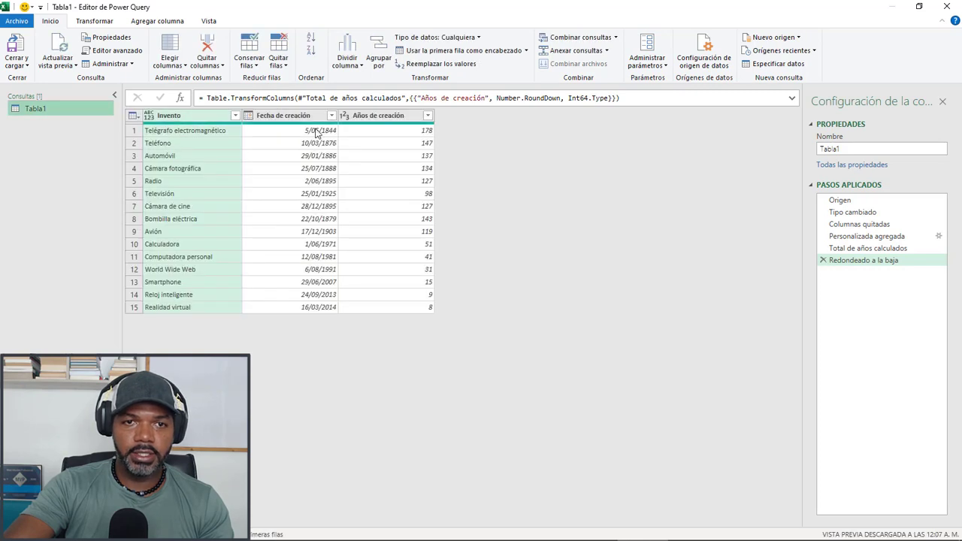
{"action": "left_click", "coordinate": [249, 116]}
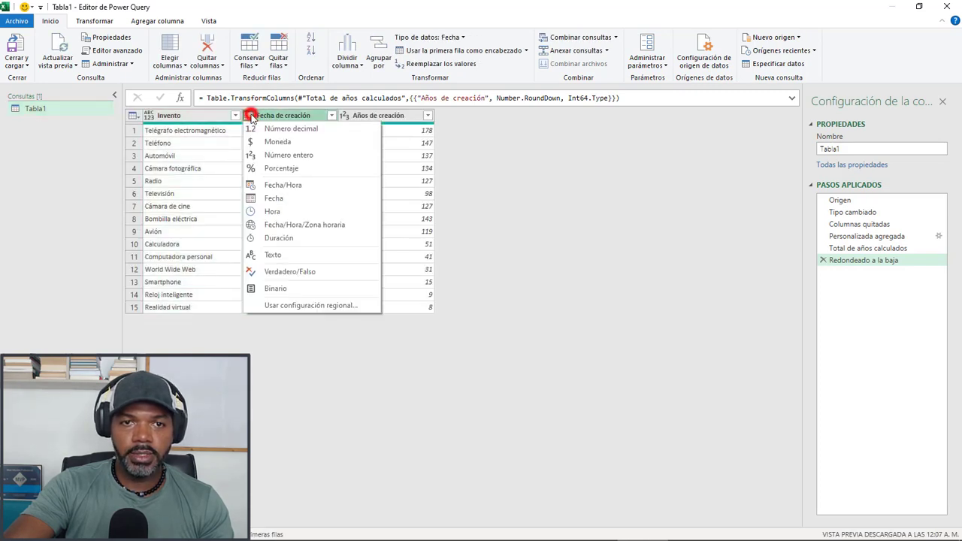
{"action": "left_click", "coordinate": [290, 254]}
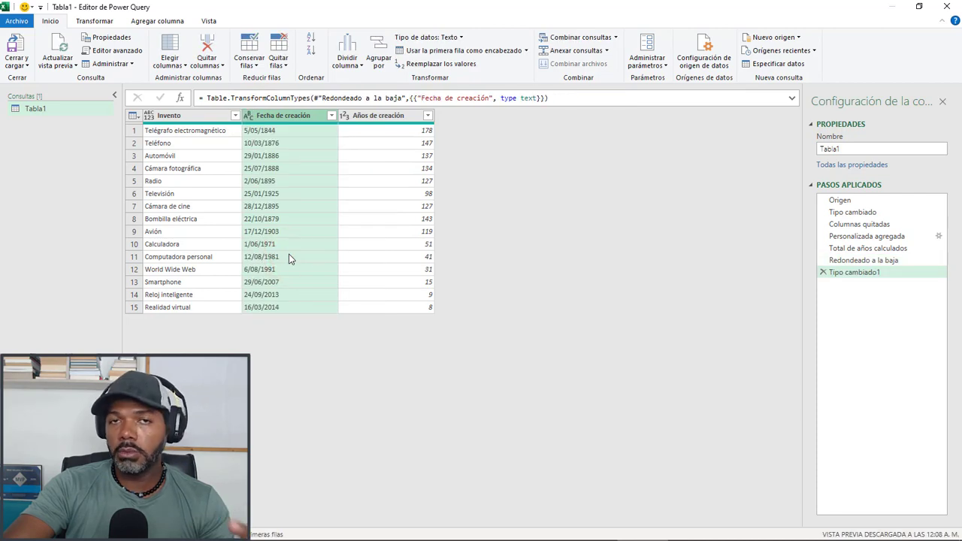
Step: Load the edited Tabla1 query back into the worksheet table and close the queries pane
{"action": "left_click", "coordinate": [30, 66]}
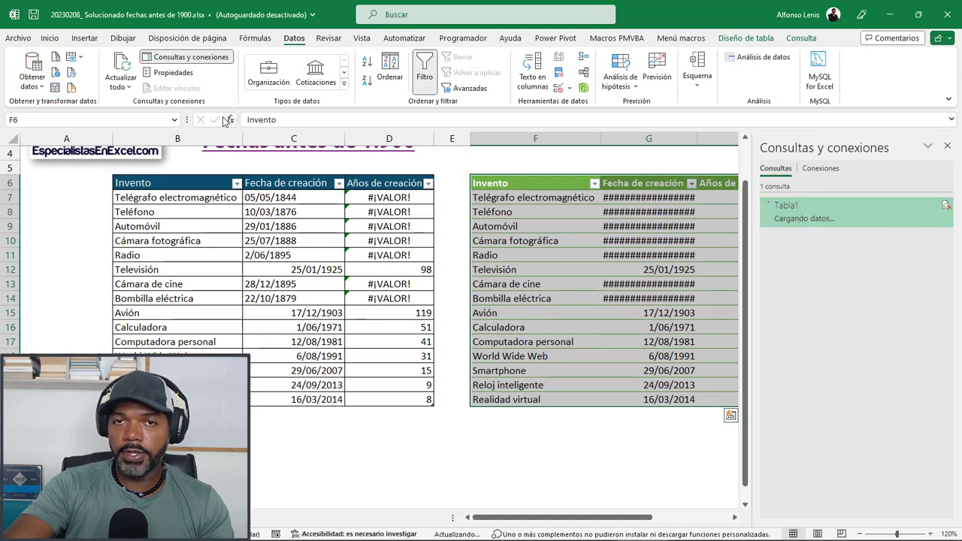
{"action": "left_click", "coordinate": [655, 230]}
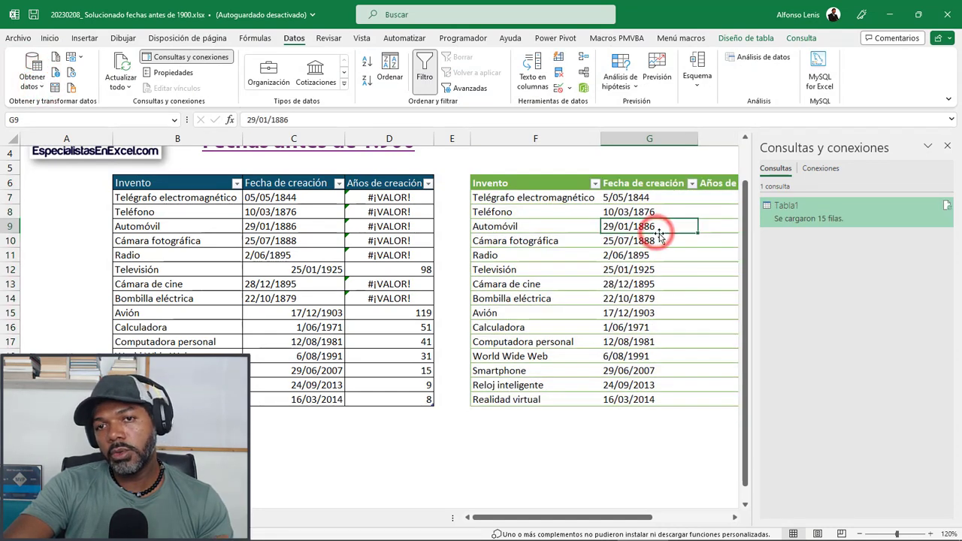
{"action": "left_click", "coordinate": [947, 146]}
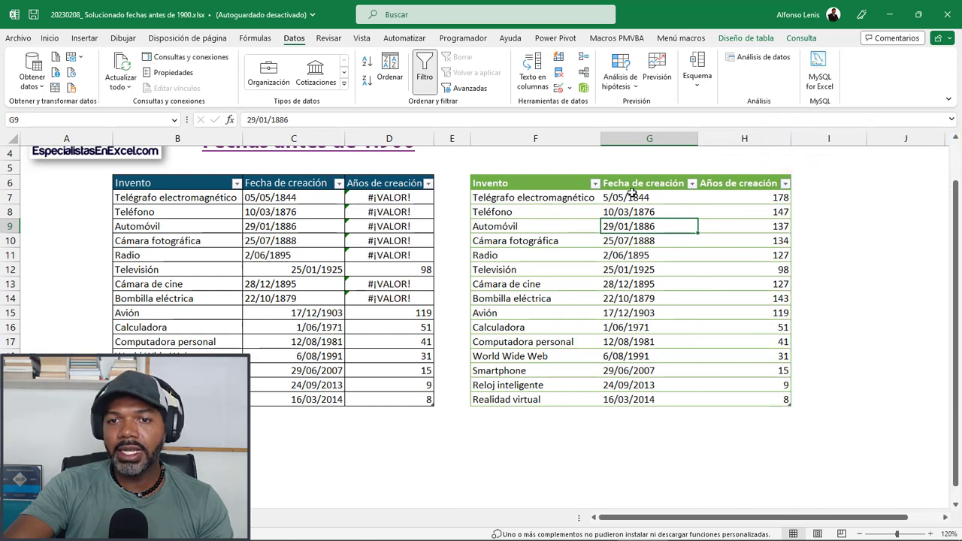
Step: Center the Fecha de creación and Años de creación values in the loaded table
{"action": "left_click_drag", "start_coordinate": [762, 197], "coordinate": [677, 399]}
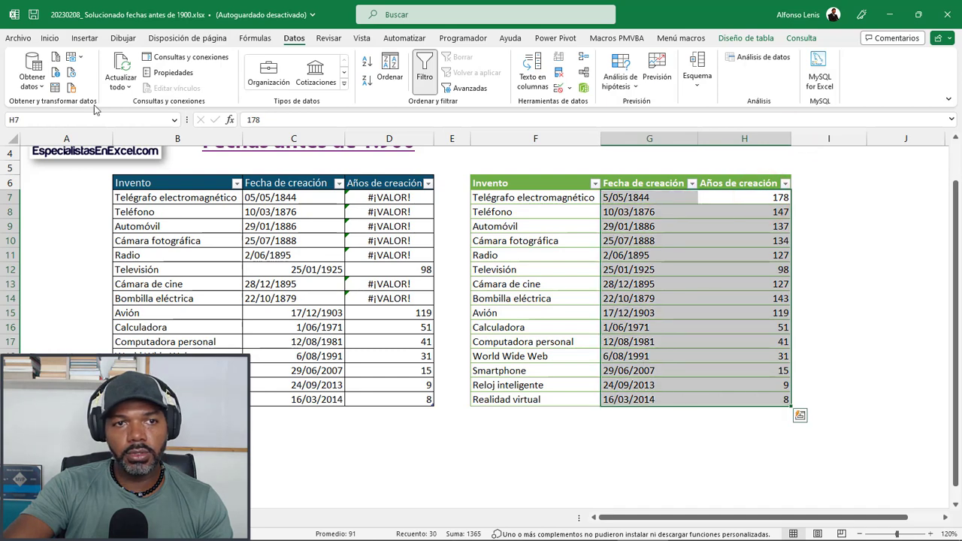
{"action": "left_click", "coordinate": [50, 38]}
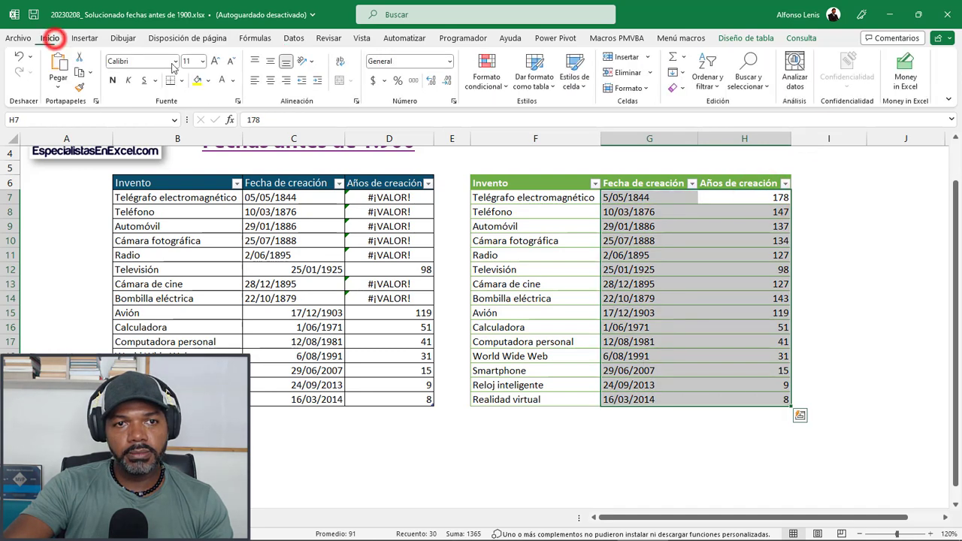
{"action": "left_click", "coordinate": [270, 81]}
{"action": "left_click", "coordinate": [555, 242]}
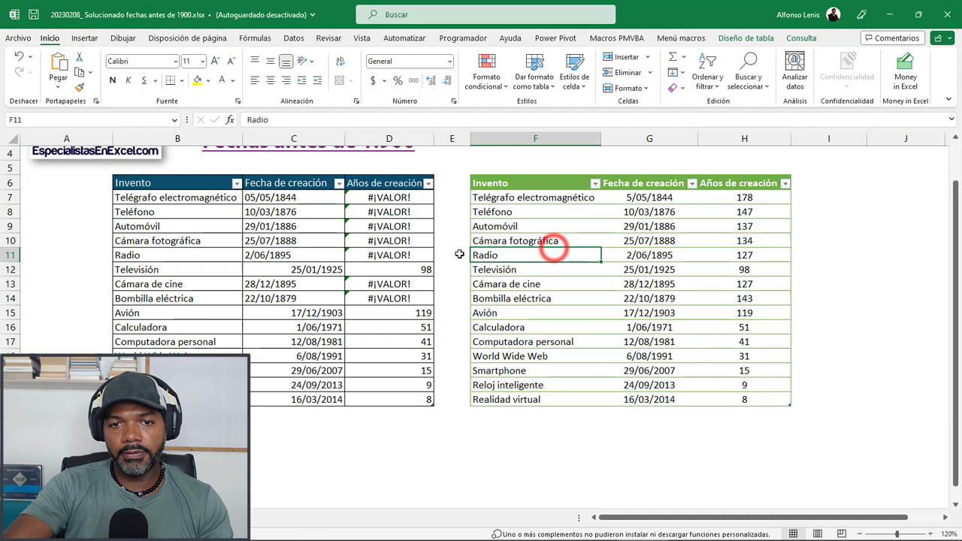
Step: Compare the Años de creación results of the original and loaded tables, including the rows with pre-1900 dates
{"action": "left_click", "coordinate": [412, 270]}
{"action": "left_click", "coordinate": [699, 267]}
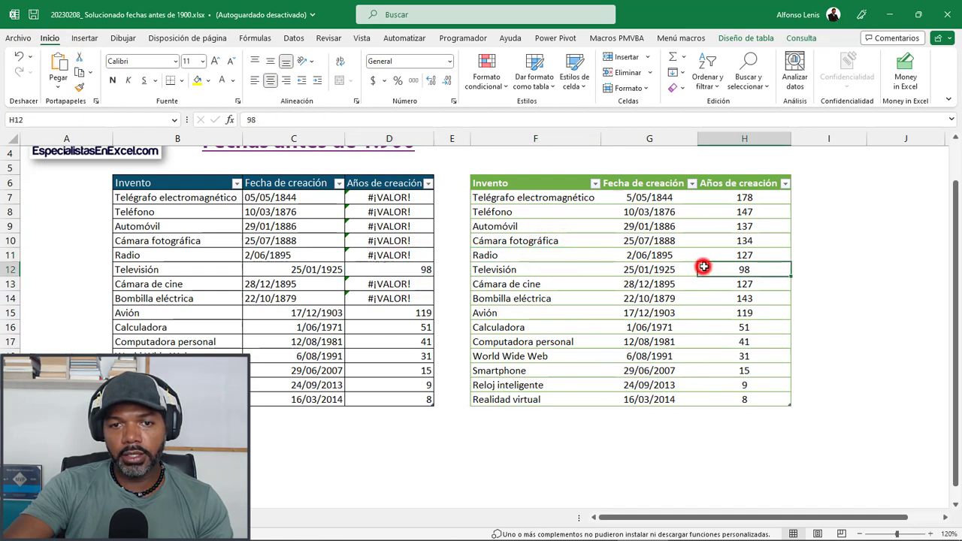
{"action": "left_click", "coordinate": [421, 315]}
{"action": "left_click", "coordinate": [764, 314]}
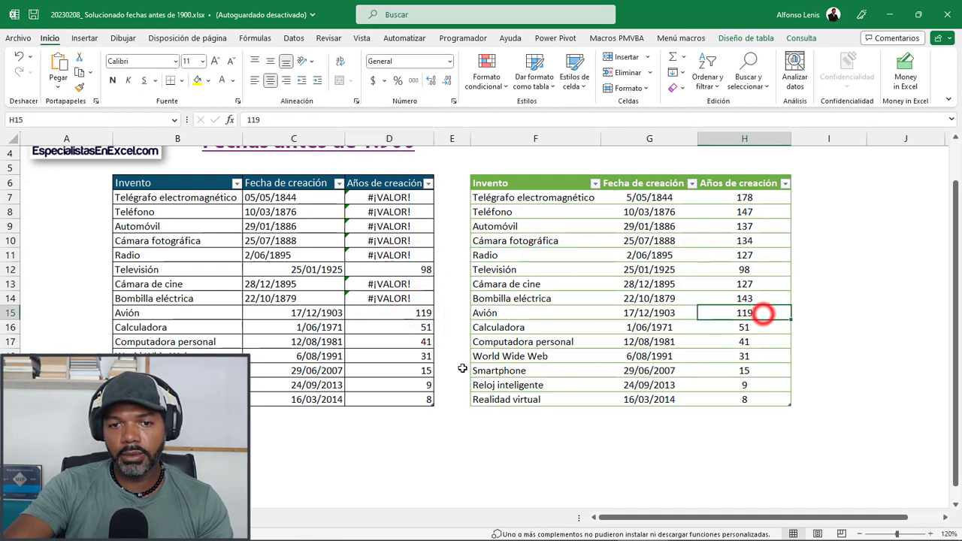
{"action": "left_click", "coordinate": [418, 386]}
{"action": "left_click", "coordinate": [704, 385]}
{"action": "left_click", "coordinate": [741, 400]}
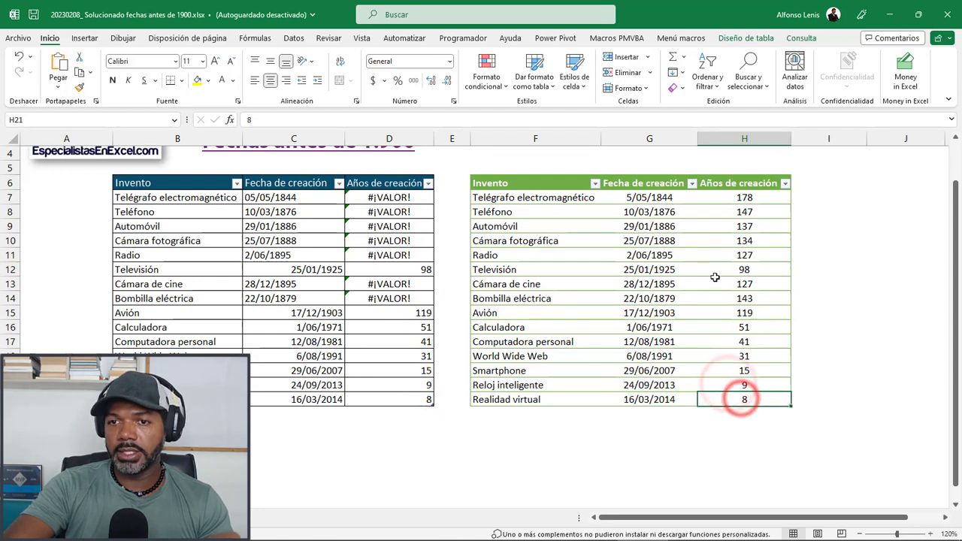
{"action": "left_click", "coordinate": [745, 199]}
{"action": "left_click_drag", "start_coordinate": [395, 197], "coordinate": [404, 256]}
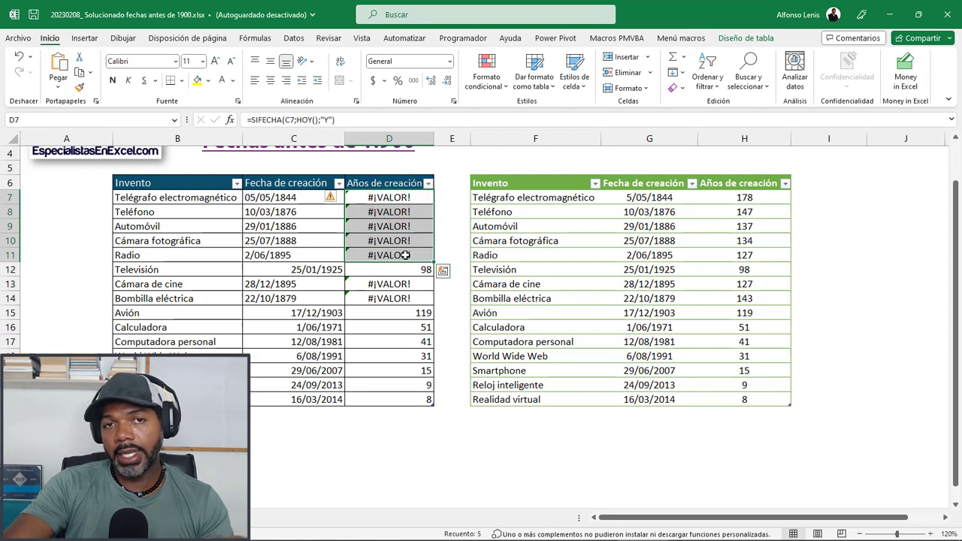
{"action": "left_click_drag", "start_coordinate": [722, 198], "coordinate": [729, 263]}
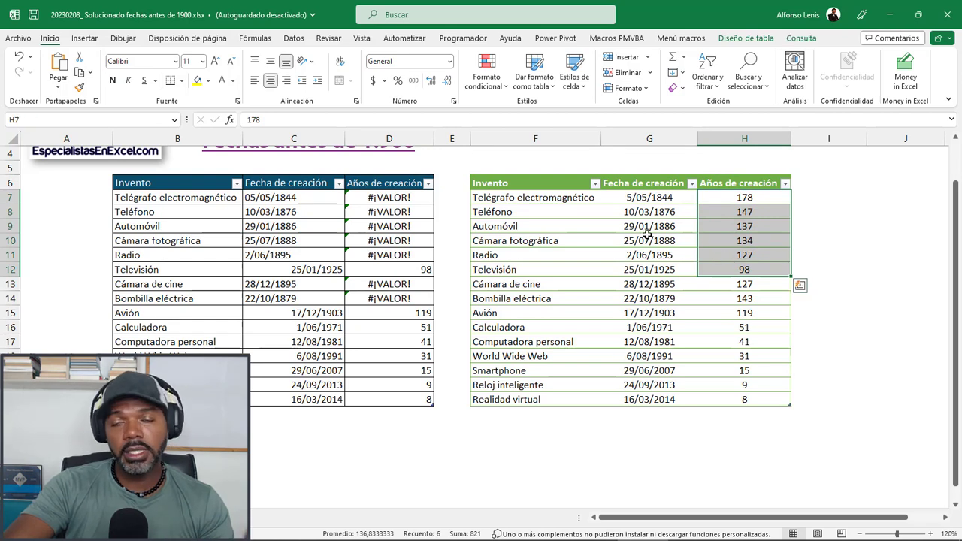
{"action": "scroll", "coordinate": [470, 227], "scroll_direction": "up", "scroll_amount": 1}
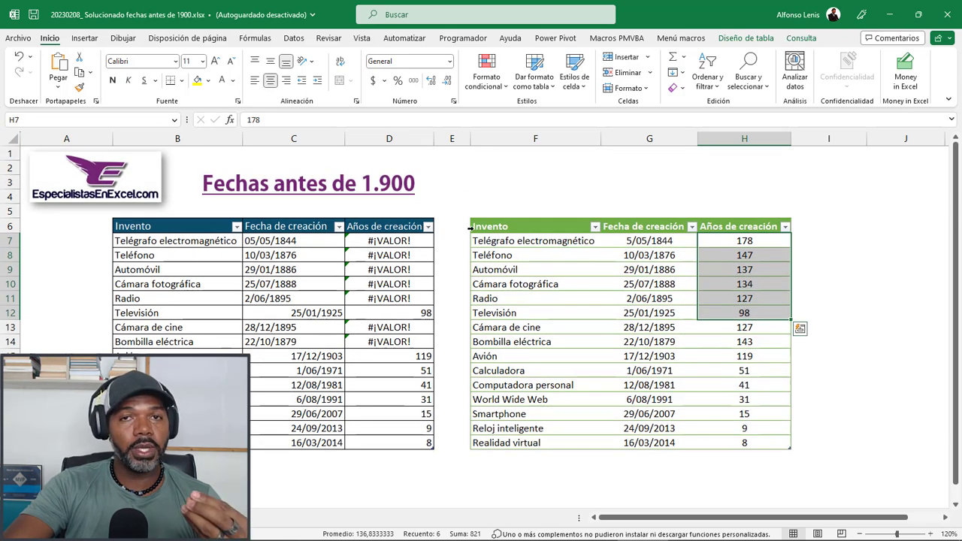